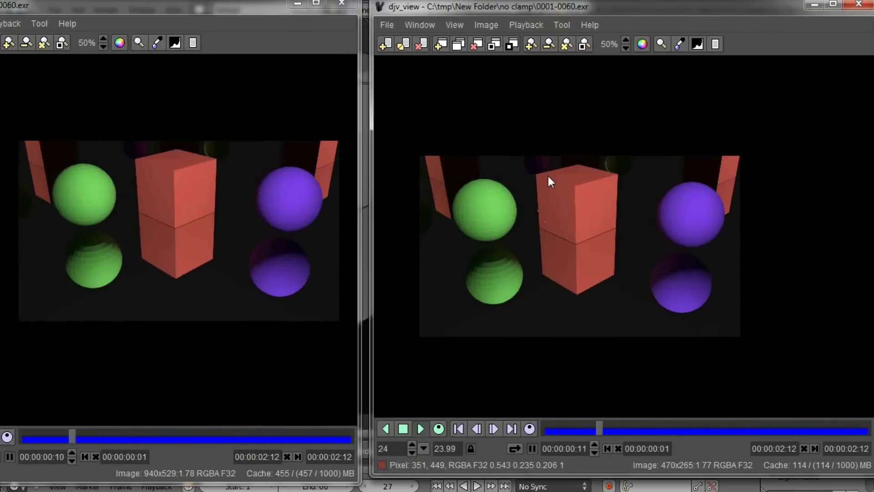
Magnify both rendered sequences to 100% and frame the red cube in each one for comparison
middle_click_drag(558, 170, 531, 224)
scroll(559, 179, "up", 1, "ctrl")
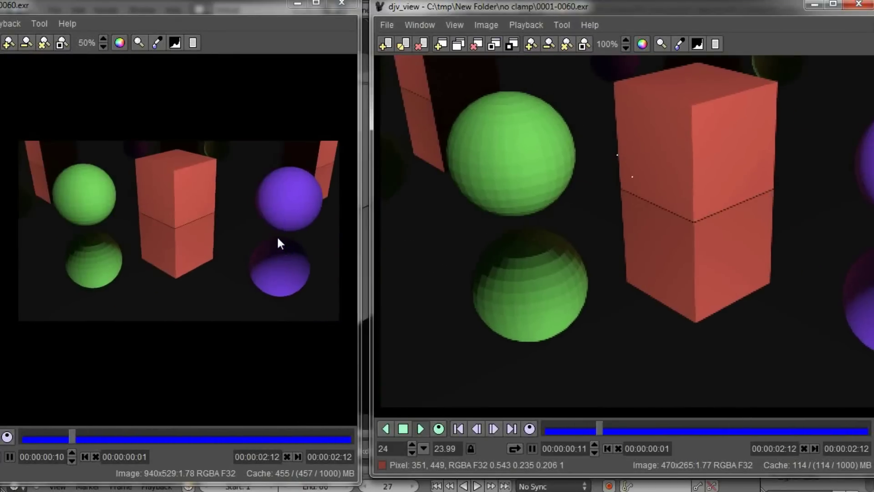
scroll(273, 250, "up", 2, "ctrl")
middle_click_drag(269, 250, 200, 334)
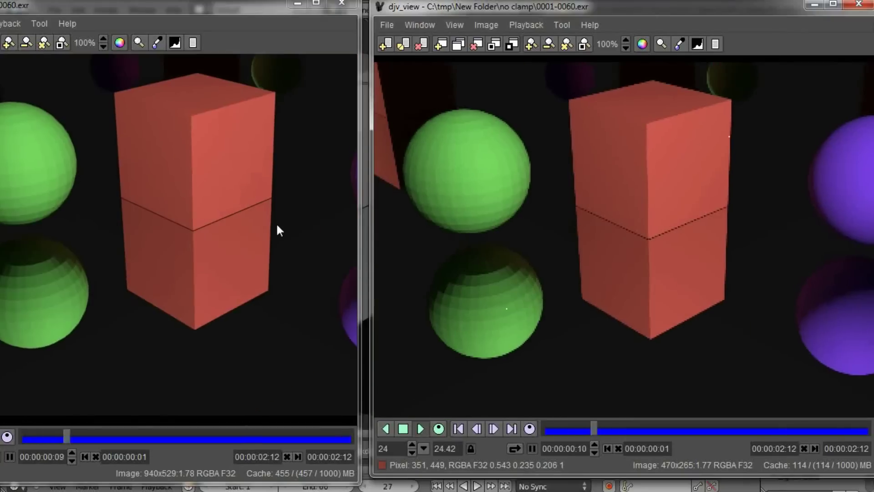
middle_click_drag(328, 191, 325, 262)
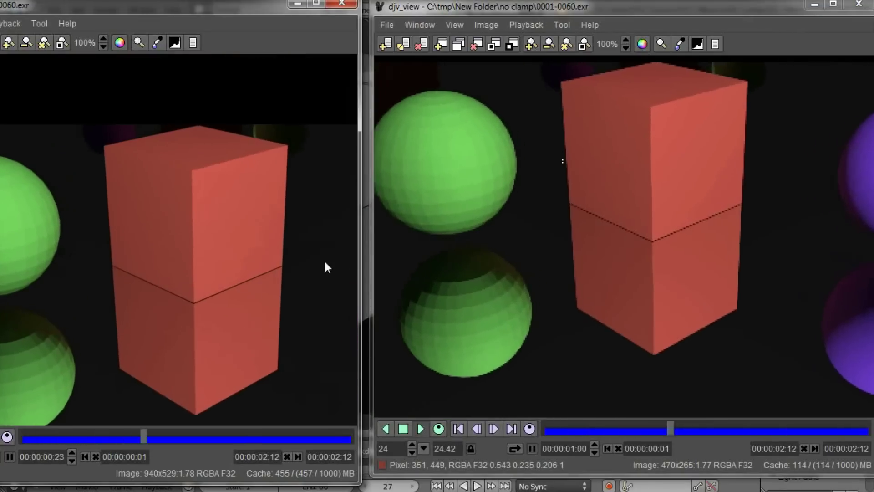
middle_click_drag(567, 158, 552, 208)
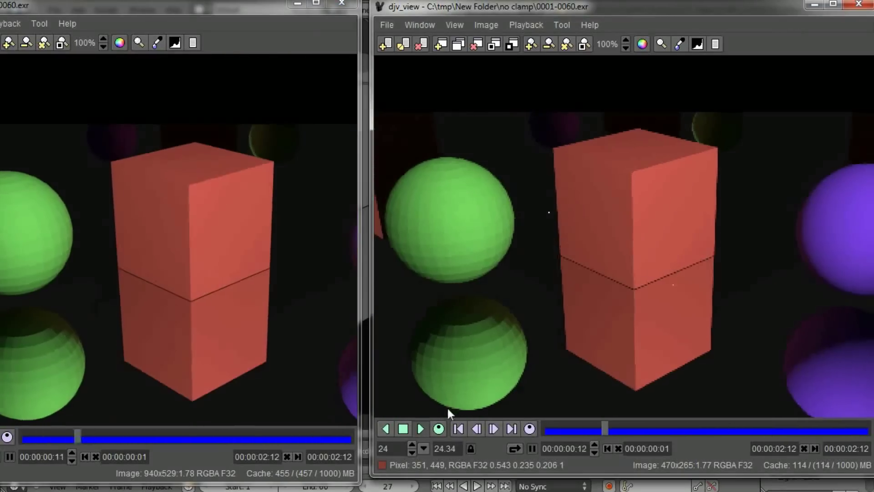
Stop playback of both sequences and scrub them to 00:00:01:11 in the clean render and 00:00:01:00 in the "no clamp" render
left_click(405, 428)
left_click(0, 437)
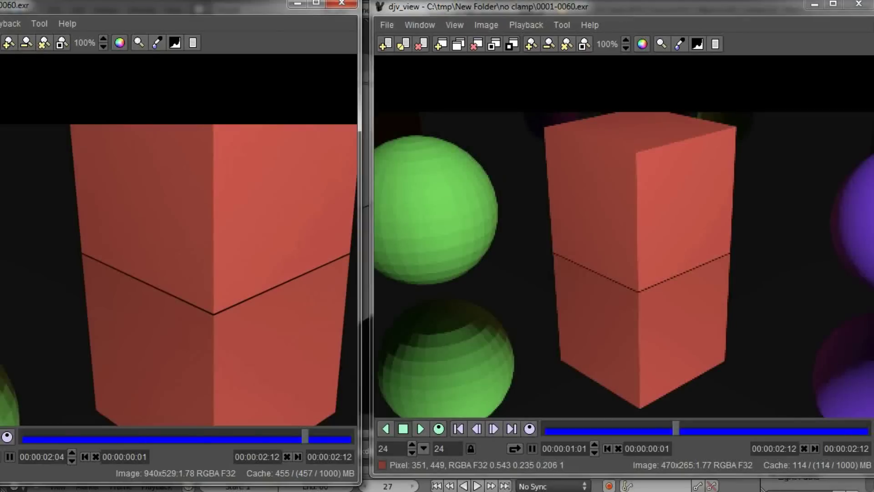
left_click_drag(305, 436, 210, 437)
left_click(625, 196)
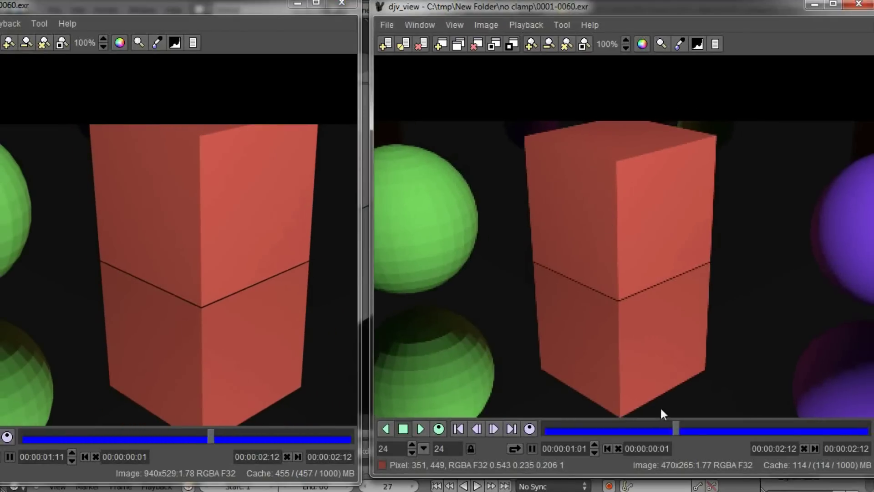
mouse_move(676, 427)
left_mouse_down()
mouse_move(661, 424)
mouse_move(670, 427)
left_mouse_up()
Magnify the "no clamp" frame to 800% at the green sphere's reflection and sample the white pixel's colour
key("=")
left_click_drag(437, 378, 580, 269, "ctrl")
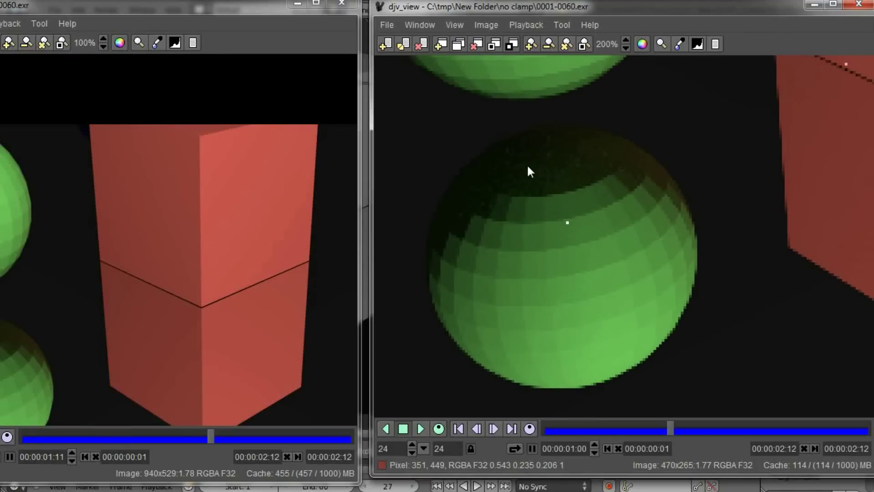
key("=")
key("=")
middle_click_drag(695, 300, 573, 175)
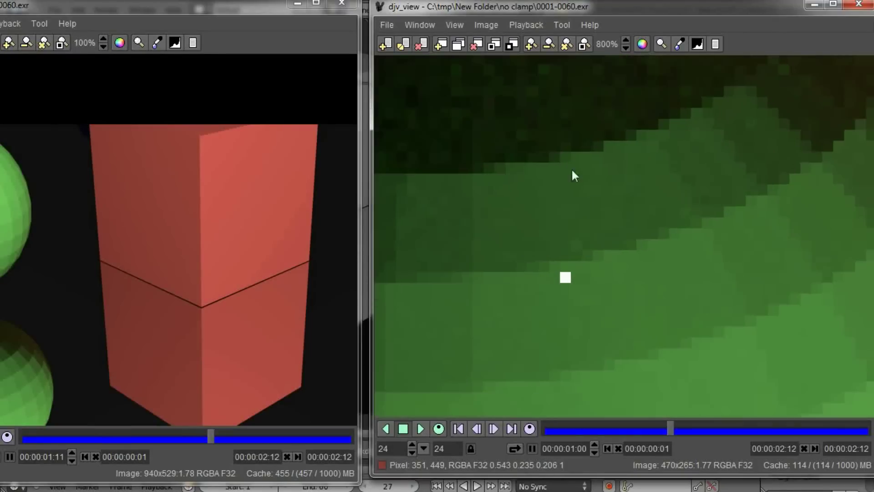
left_click(564, 277)
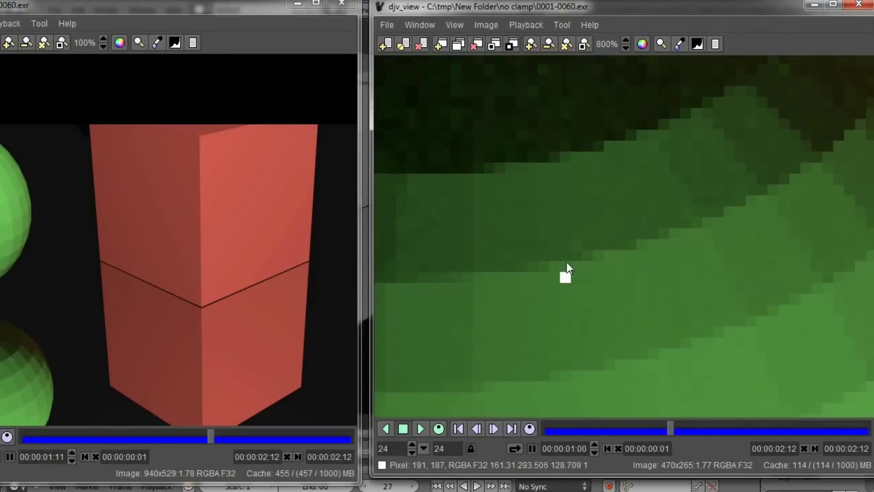
Check the green sphere's reflection in the other render, and close both image viewer windows
middle_click_drag(7, 337, 95, 353)
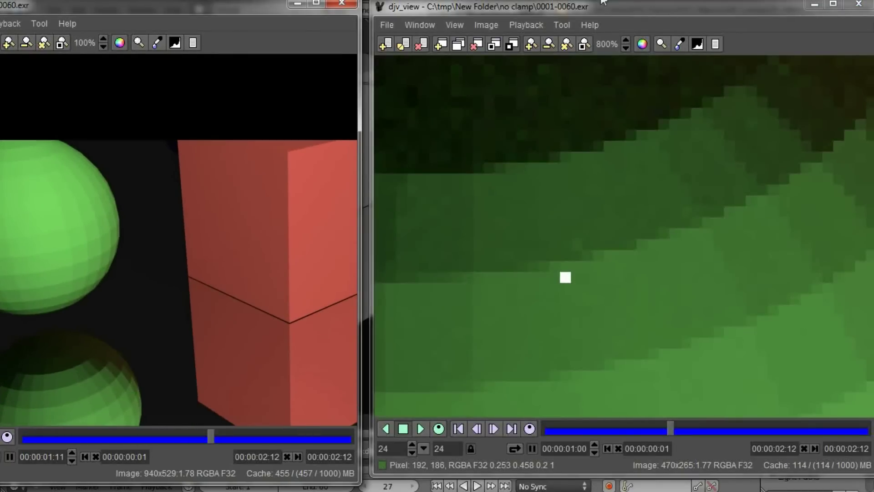
middle_click_drag(578, 258, 580, 273)
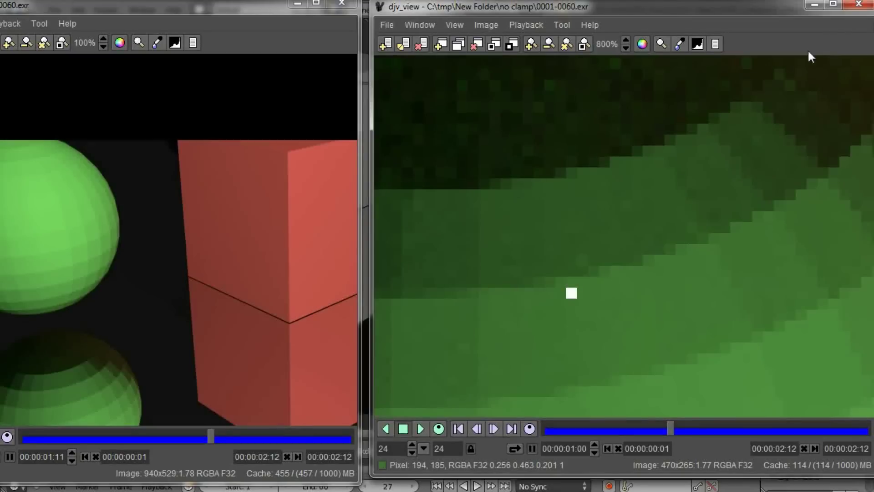
left_click(858, 6)
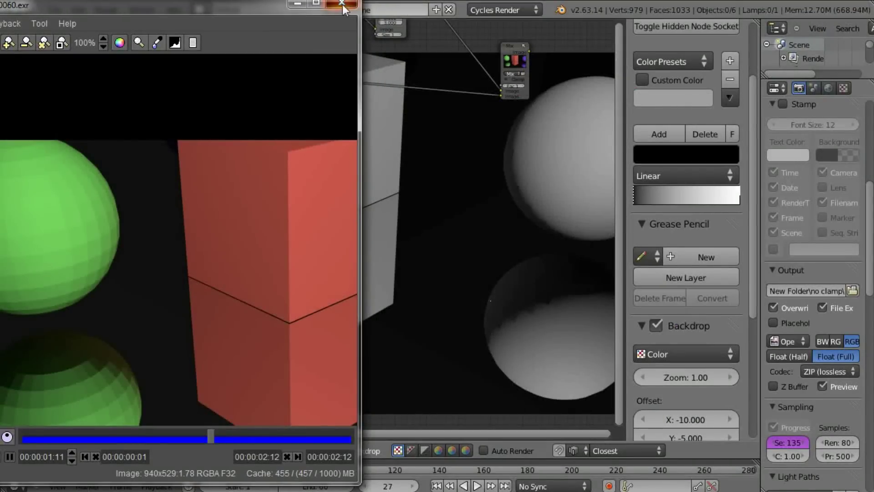
left_click(341, 4)
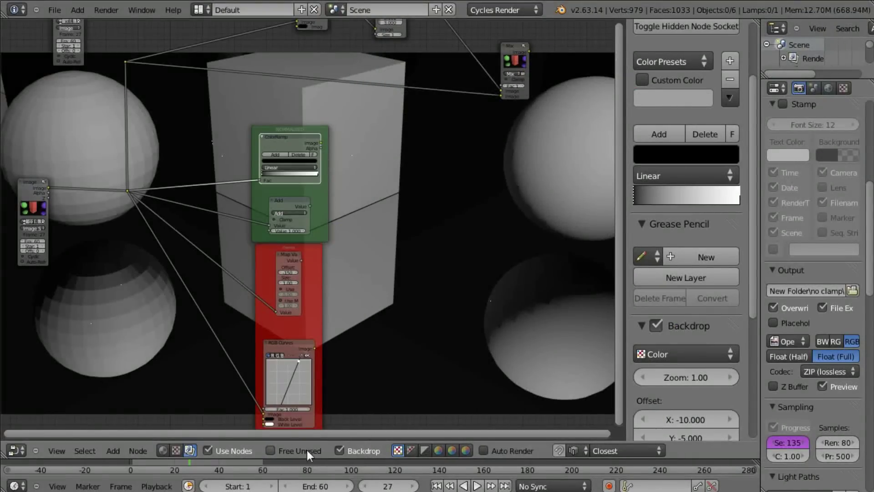
Inspect the scene with its walls, cube and spheres in the 3D view, select the plane, and return to the compositing nodes
middle_click_drag(377, 259, 397, 250)
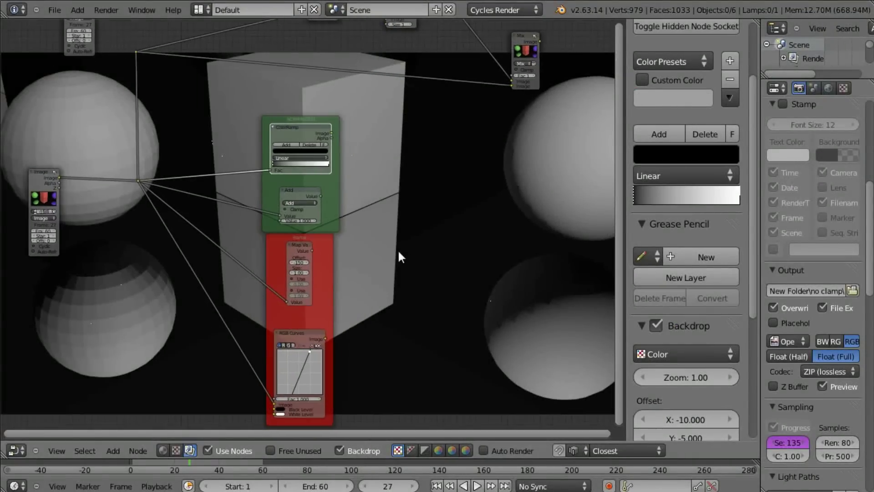
key("shift+F5")
middle_click_drag(370, 285, 406, 310)
scroll(403, 309, "up", 2)
right_click_drag(313, 284, 348, 244)
right_click(372, 246)
right_click(375, 160)
middle_click_drag(394, 200, 620, 166)
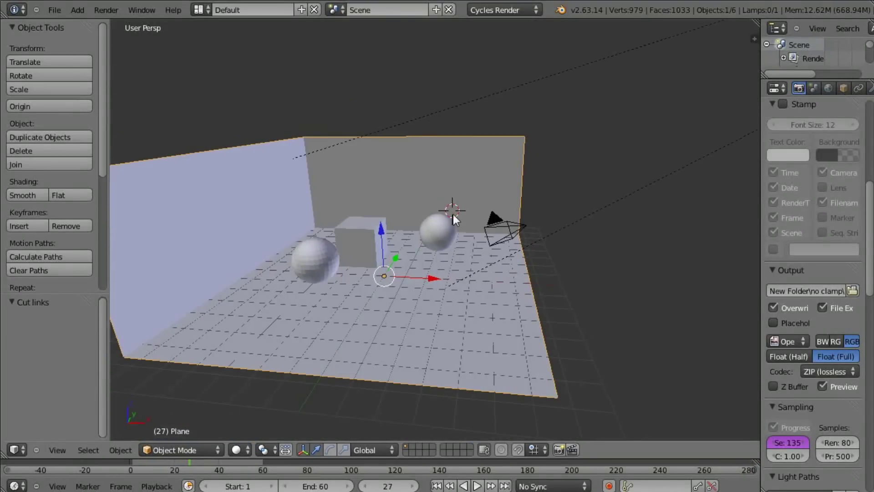
key("shift+F3")
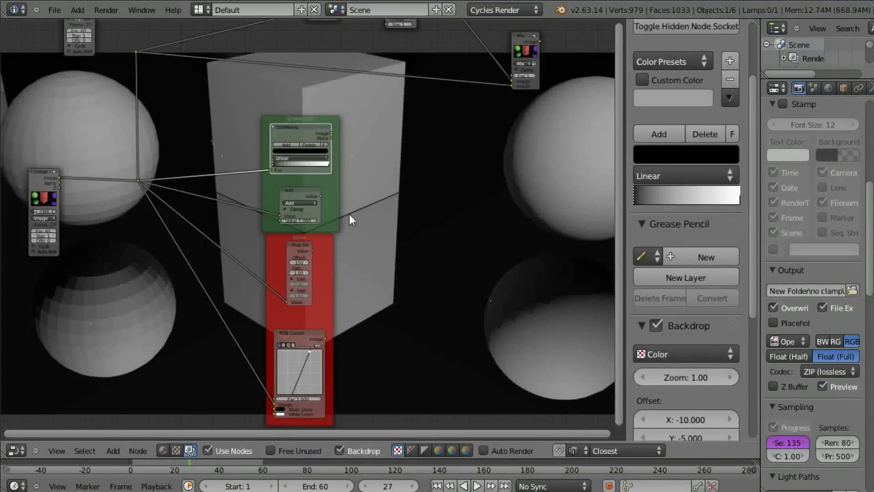
Move the upper Image node further left and preview the lower Image node through the Viewer
middle_click_drag(350, 215, 405, 353)
left_click_drag(113, 111, 56, 107)
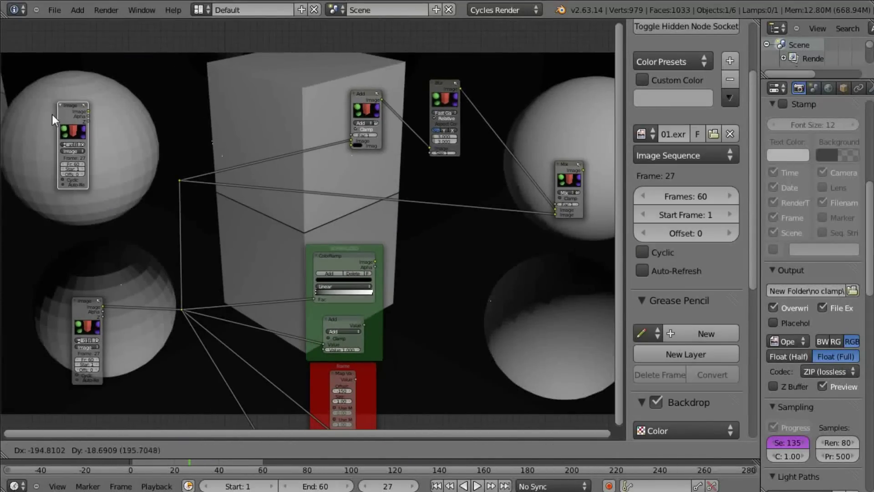
left_click(88, 310, "ctrl+shift")
Move the Viewer node closer to the Mix node and the rest of the node tree
middle_click_drag(378, 249, 189, 233)
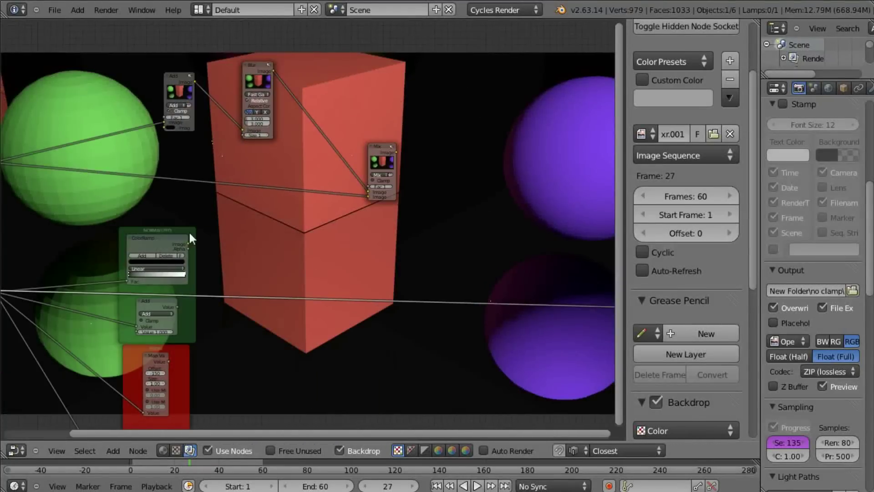
middle_click_drag(408, 269, 443, 222)
left_click_drag(559, 248, 418, 194)
middle_click_drag(301, 174, 371, 193)
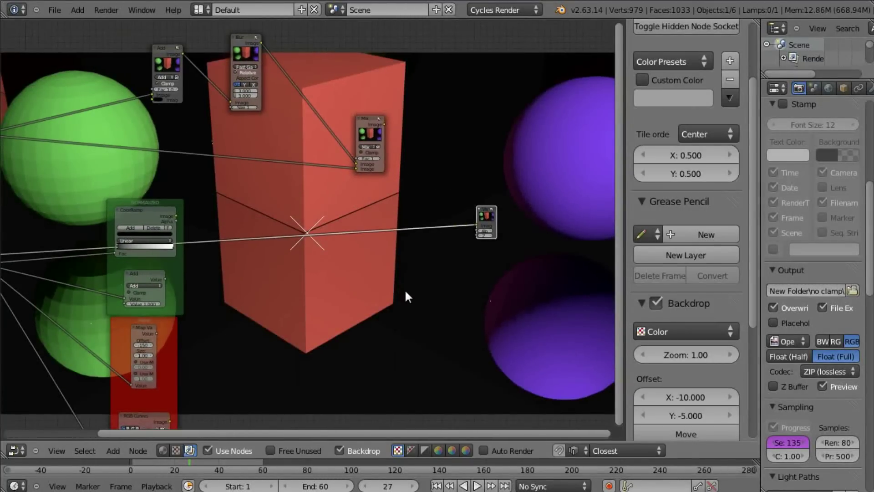
middle_click_drag(397, 299, 394, 296)
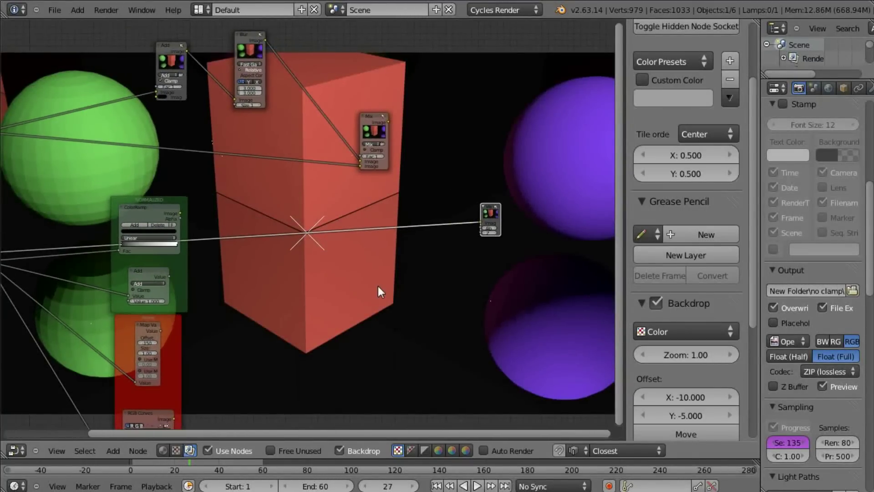
Show the Viewer Node result in the image editor and magnify the white pixels at the red cube's left edge
key("shift+F10")
middle_click_drag(389, 266, 404, 265)
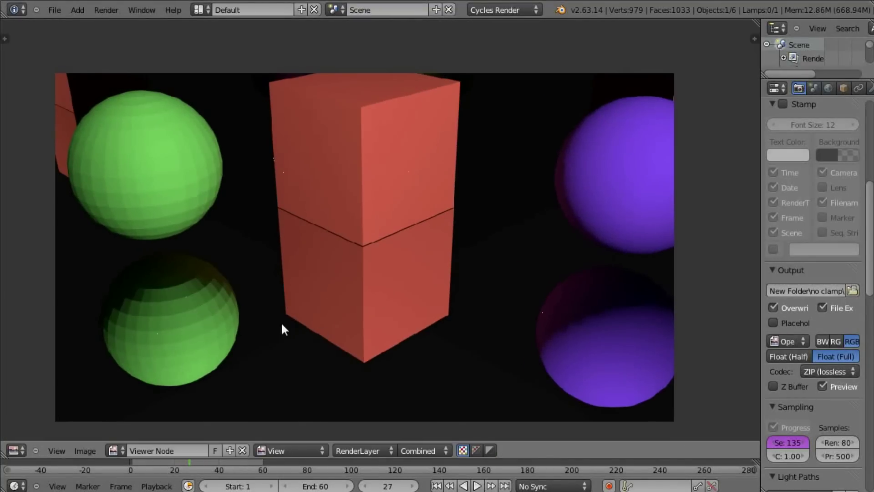
middle_click_drag(369, 211, 375, 204, "ctrl")
scroll(376, 203, "up", 6)
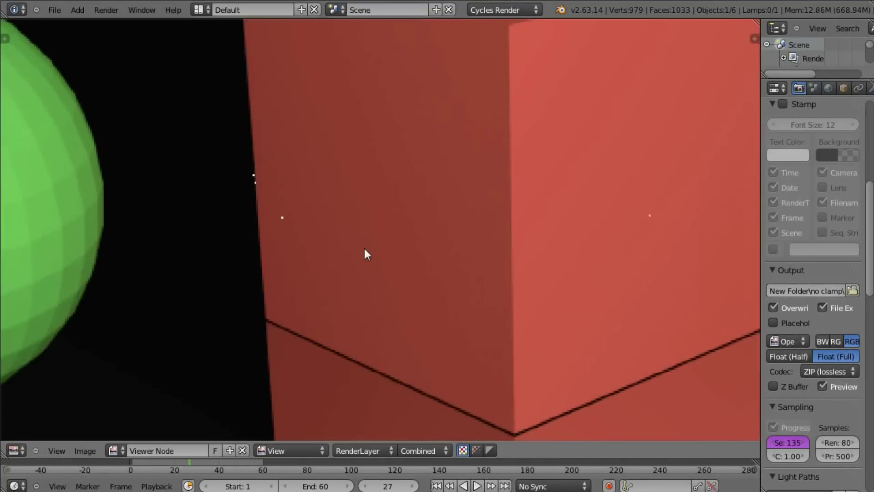
scroll(327, 284, "up", 5)
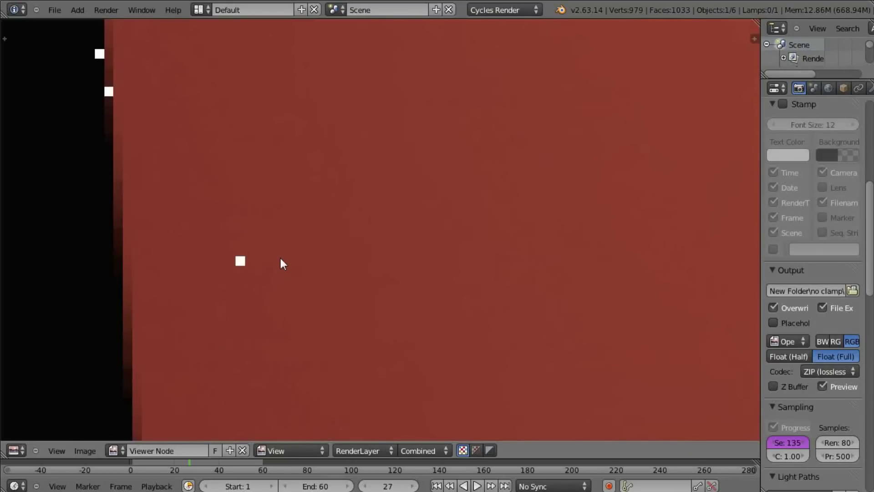
Sample the colour values of the red surface, and of the white pixel on it for comparison
left_click_drag(281, 259, 246, 234)
left_click_drag(258, 241, 271, 267)
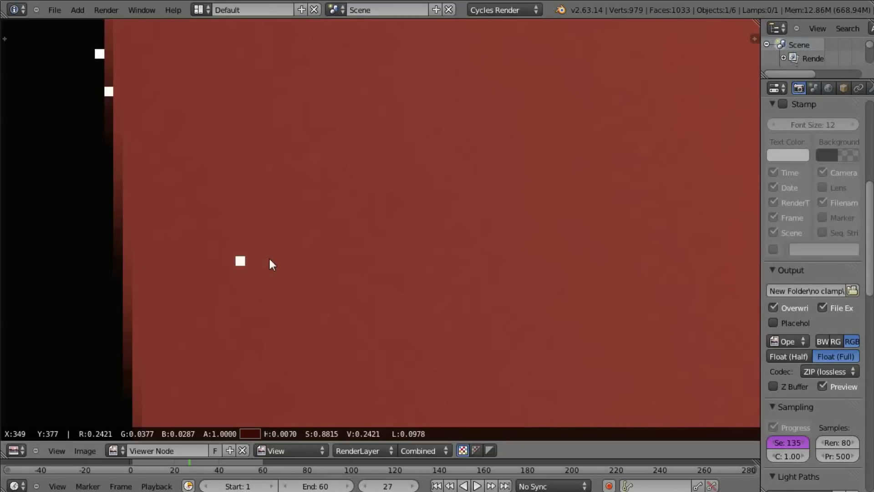
left_click_drag(269, 260, 227, 283)
left_click(229, 284)
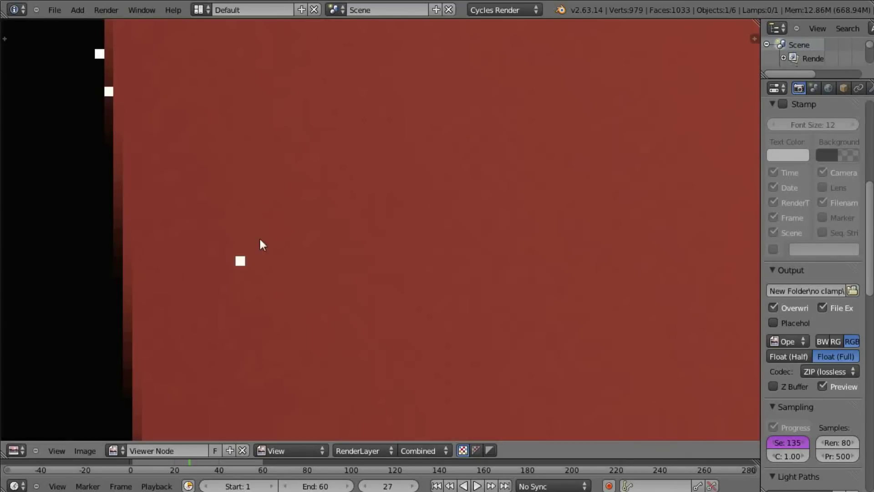
left_click(242, 261)
left_click(240, 261)
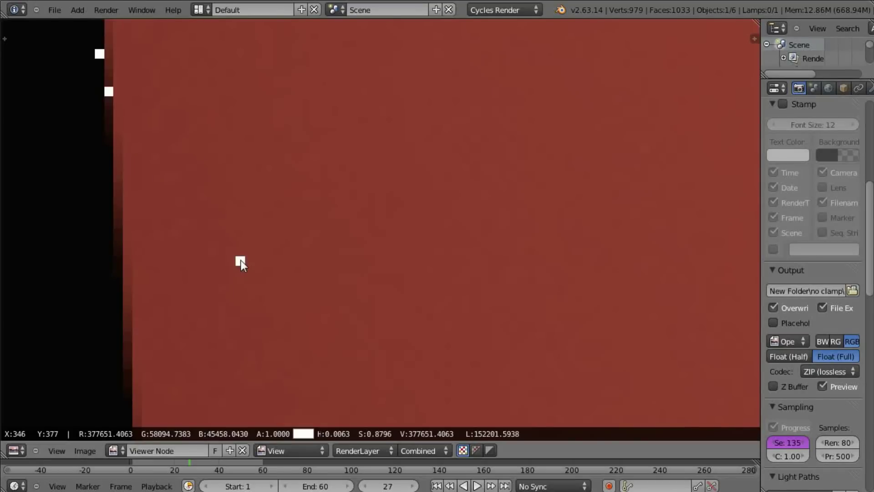
Examine the stray white pixels around the red cube at several magnifications
middle_click_drag(345, 226, 388, 173)
middle_click_drag(355, 201, 430, 168, "ctrl")
middle_click_drag(364, 179, 340, 248, "ctrl")
middle_click_drag(358, 208, 402, 245)
middle_click_drag(385, 207, 325, 247, "ctrl")
middle_click_drag(397, 172, 375, 175)
scroll(336, 261, "up", 3)
scroll(363, 234, "down", 3)
middle_click_drag(363, 234, 356, 233)
scroll(355, 233, "up", 5)
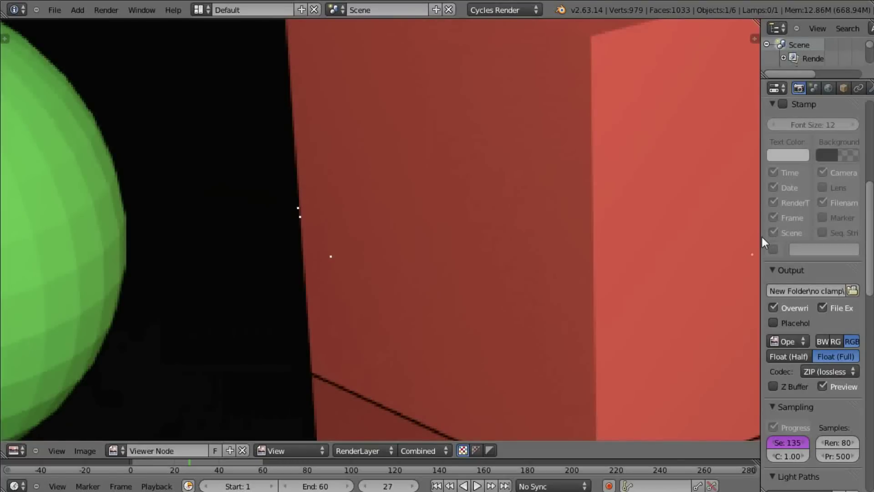
Widen the render properties area, collapse the Light Paths settings, and bring the Sampling settings into view
left_click_drag(760, 237, 324, 220)
middle_click_drag(673, 269, 674, 136)
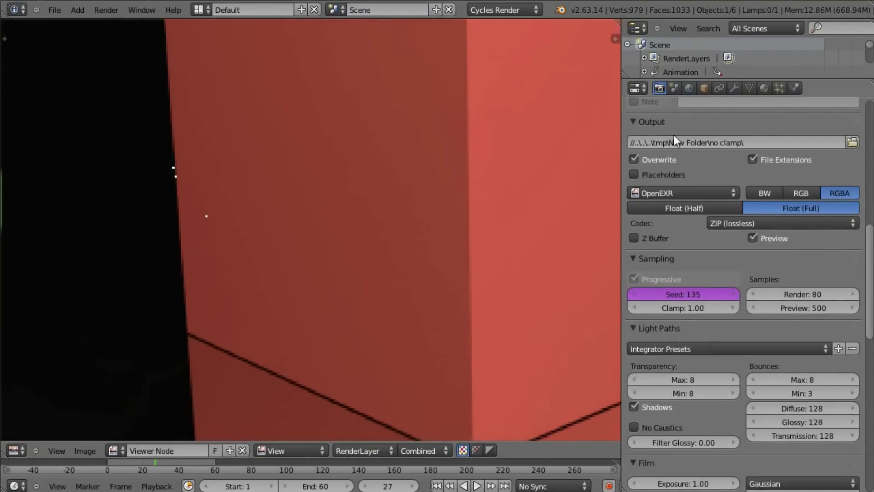
scroll(674, 135, "down", 8)
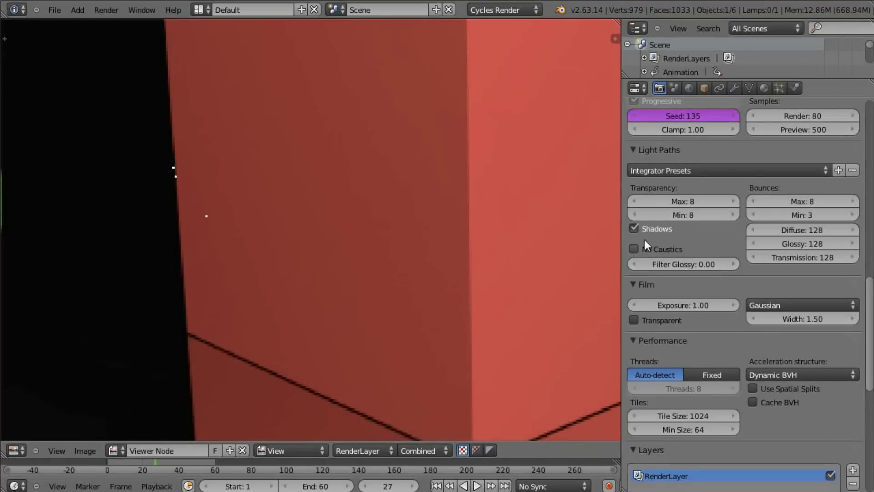
scroll(649, 228, "down", 1)
scroll(637, 205, "up", 3)
left_click(633, 180)
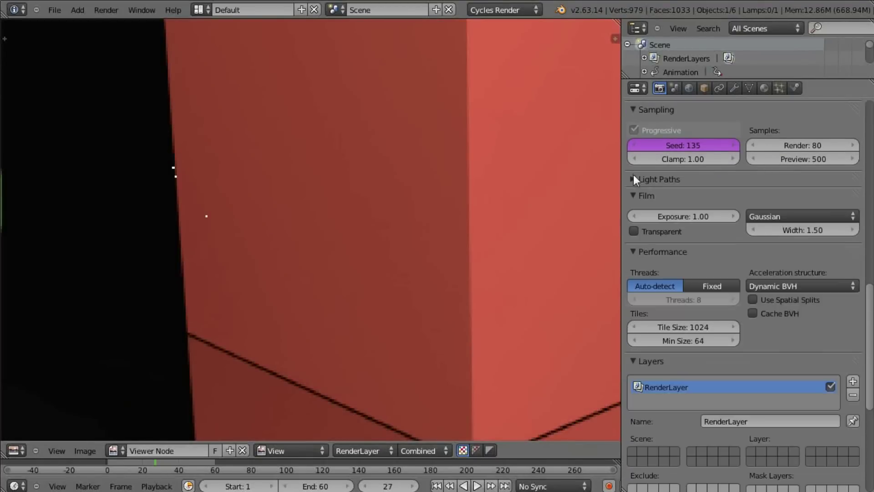
scroll(637, 182, "up", 3)
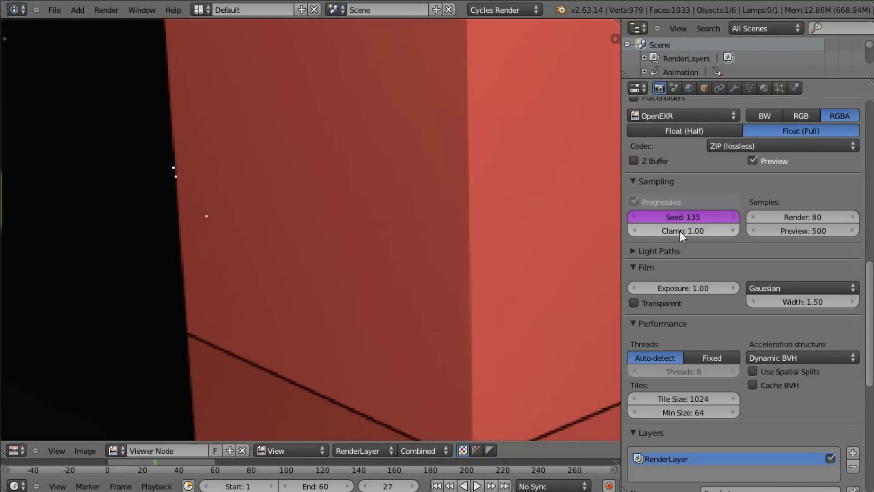
Enlarge and widen the render settings, and set the Sampling Clamp value to 0.00
middle_click_drag(689, 223, 730, 184, "ctrl")
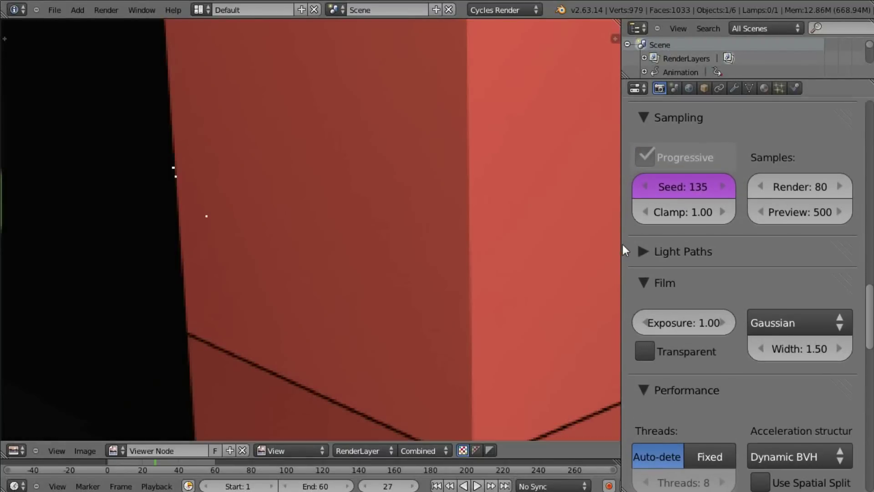
left_click_drag(621, 246, 482, 246)
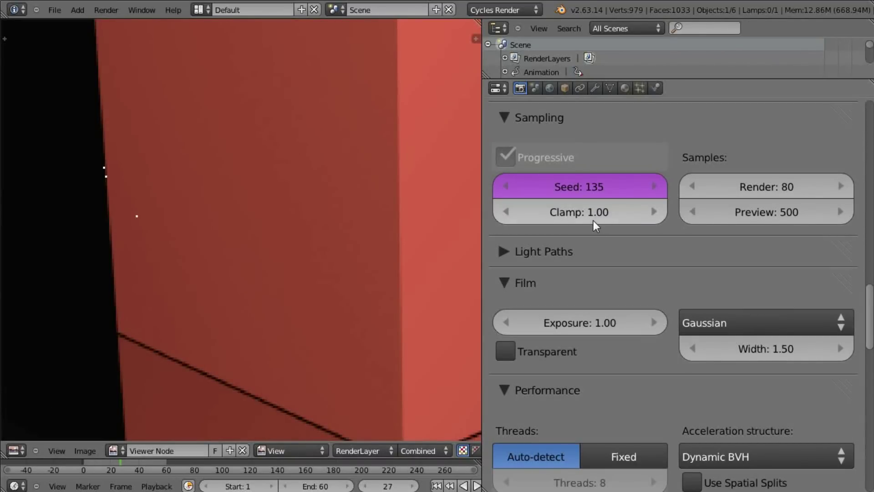
middle_click_drag(277, 275, 309, 297)
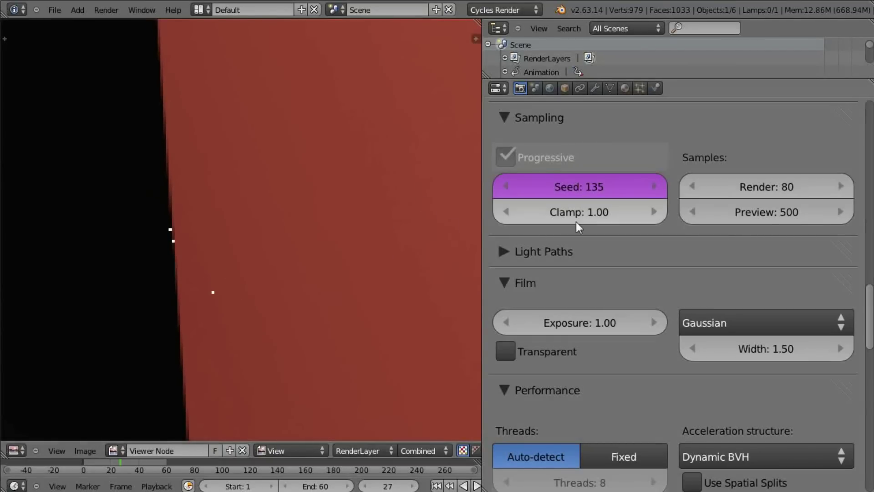
left_click_drag(583, 215, 258, 287)
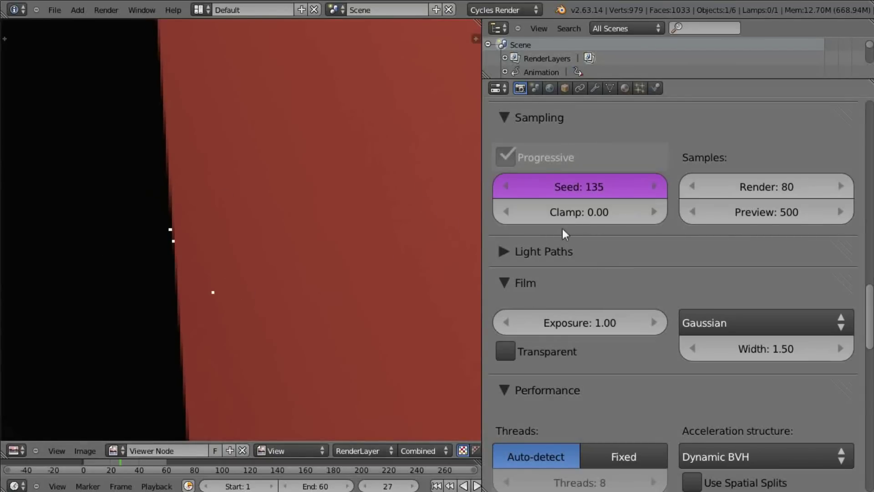
Set the Sampling Clamp value to 1.00
left_click(589, 213)
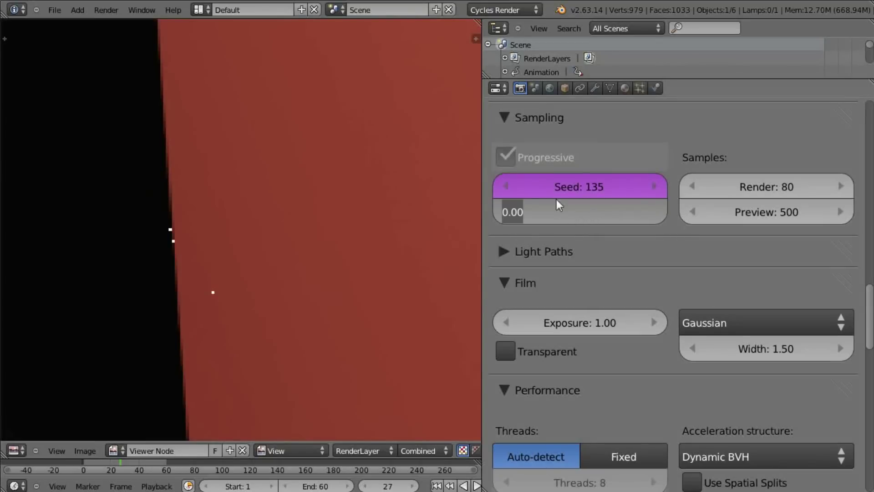
type("1")
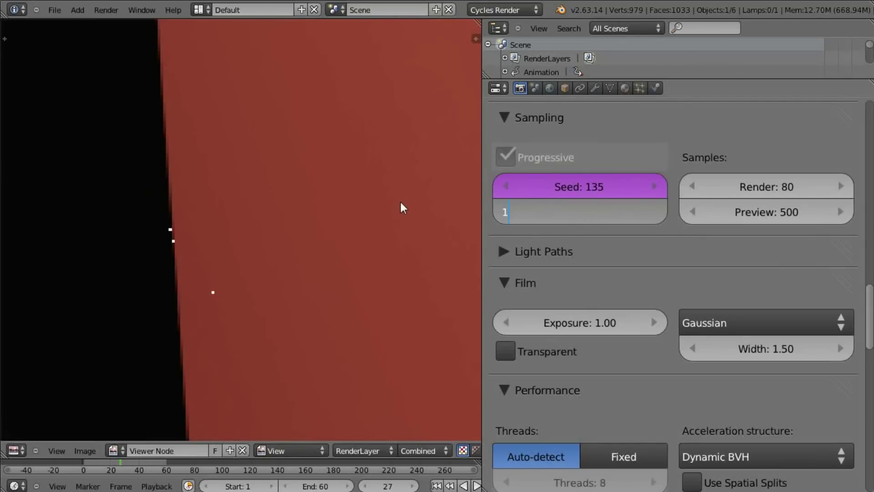
key("Return")
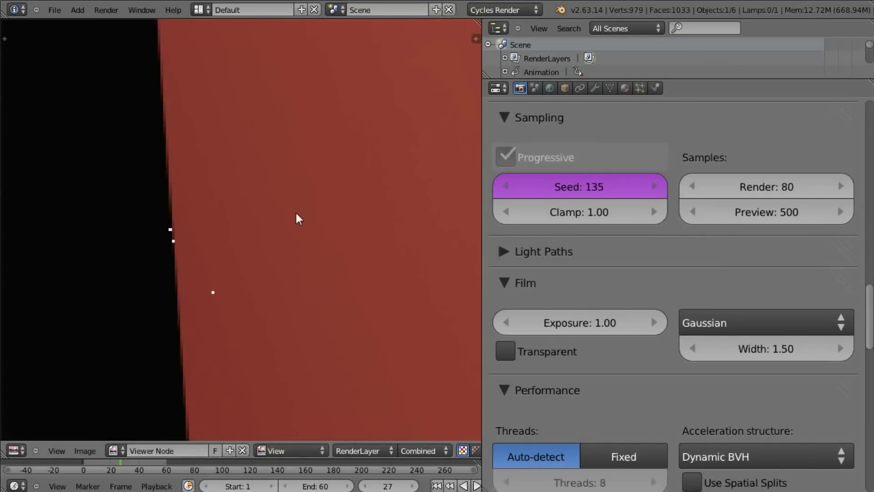
Send the upper image sequence node to the compositor's Viewer and display the Viewer Node result in the image editor
key("shift+F3")
middle_click_drag(122, 217, 204, 208)
left_click(107, 297)
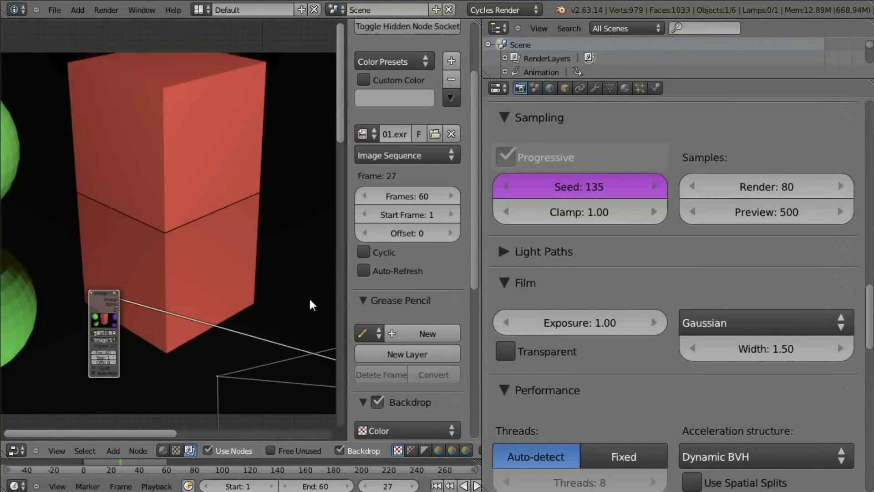
key("shift+F5")
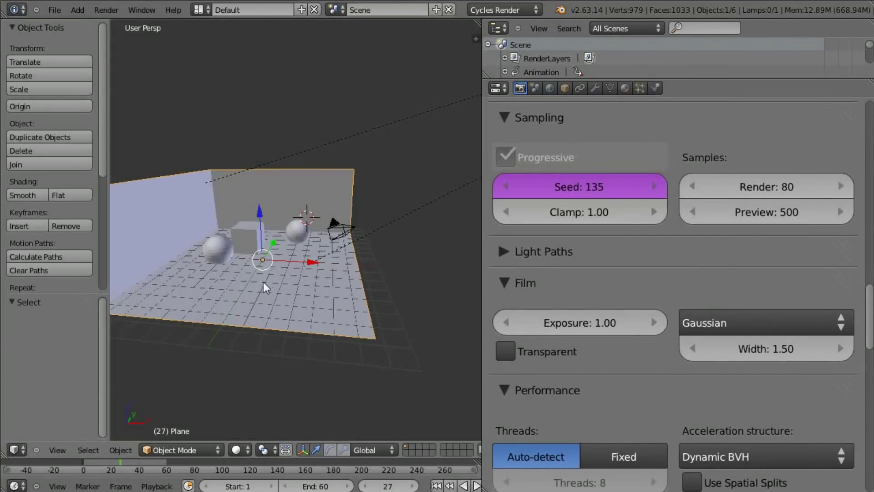
key("shift+F10")
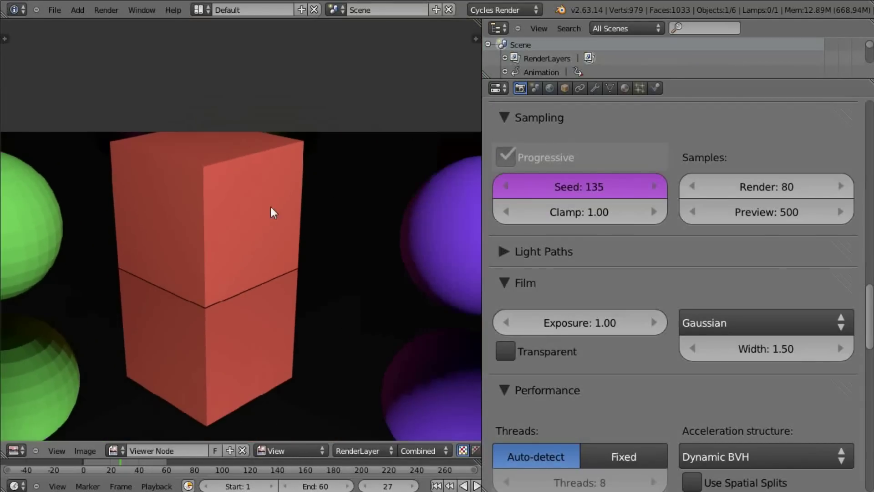
Examine the clamped render for stray bright pixels around the red cube and the green and purple spheres
middle_click_drag(251, 306, 271, 282)
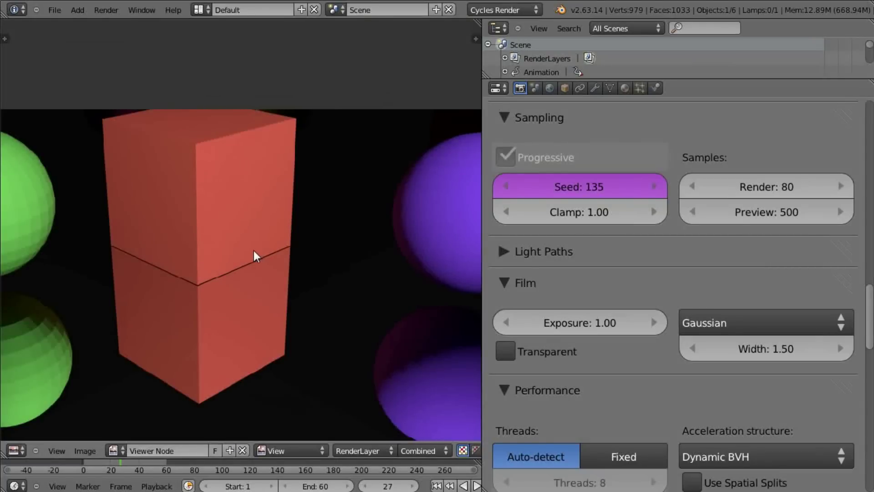
middle_click_drag(259, 258, 318, 267)
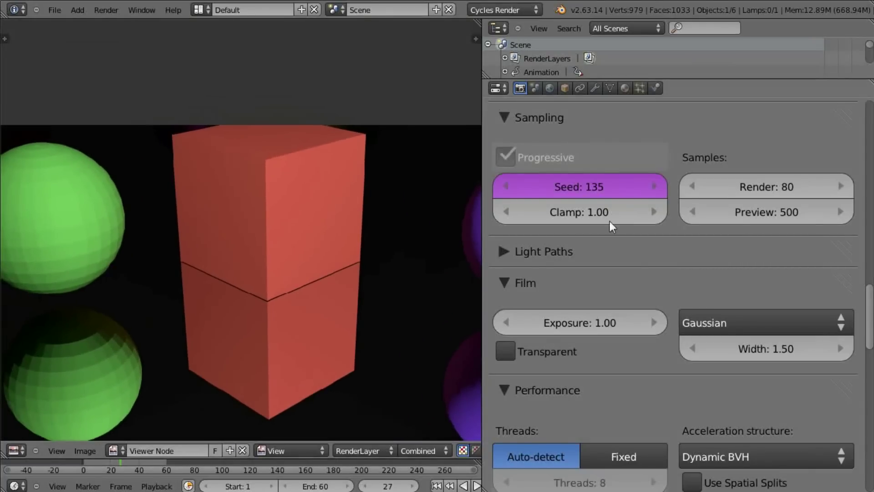
middle_click_drag(348, 230, 355, 237)
scroll(373, 242, "down", 2)
scroll(410, 182, "down", 2)
middle_click_drag(436, 209, 404, 206)
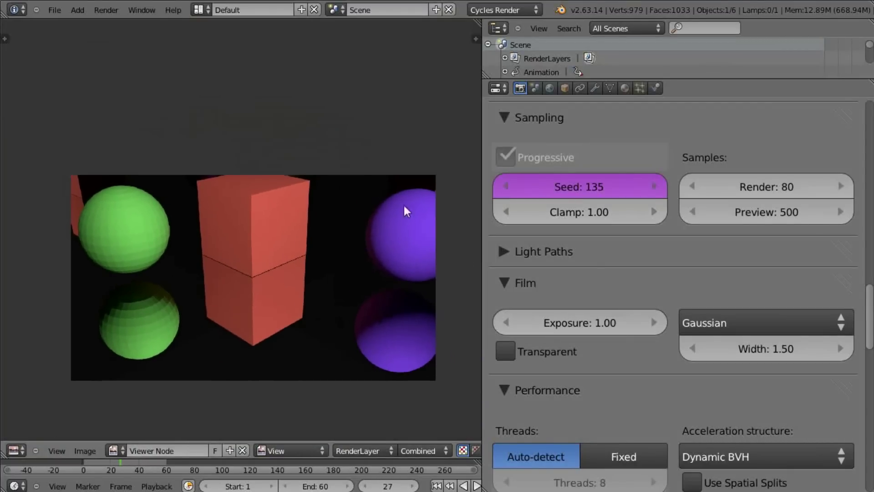
middle_click_drag(291, 241, 277, 259)
scroll(264, 282, "up", 1)
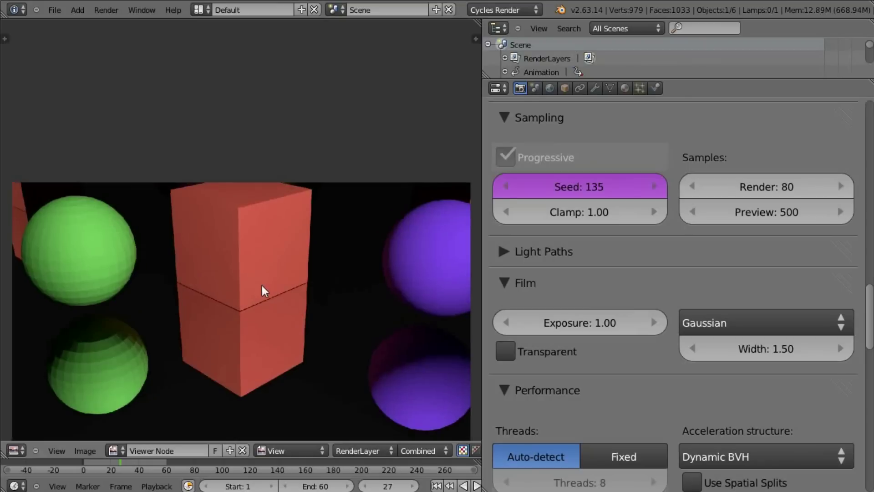
middle_click_drag(345, 244, 339, 246)
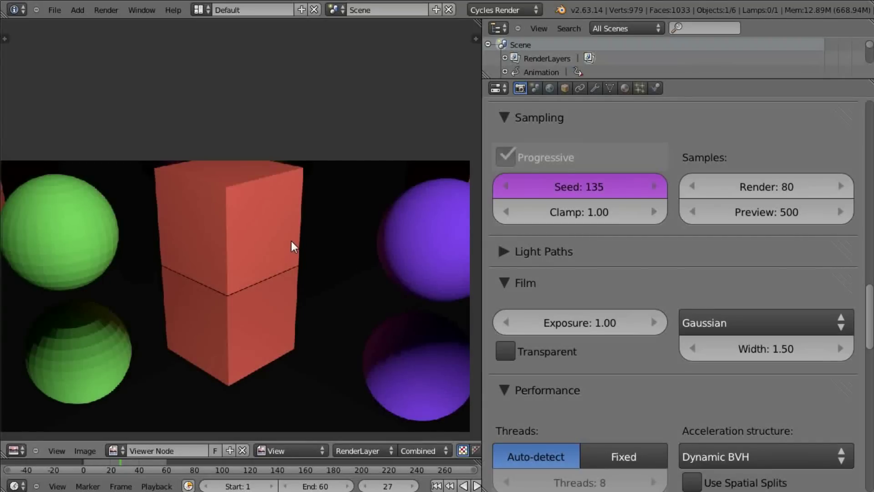
middle_click_drag(269, 248, 324, 219)
Reset the Sampling Clamp value to 0.00
left_click_drag(584, 206, 430, 200)
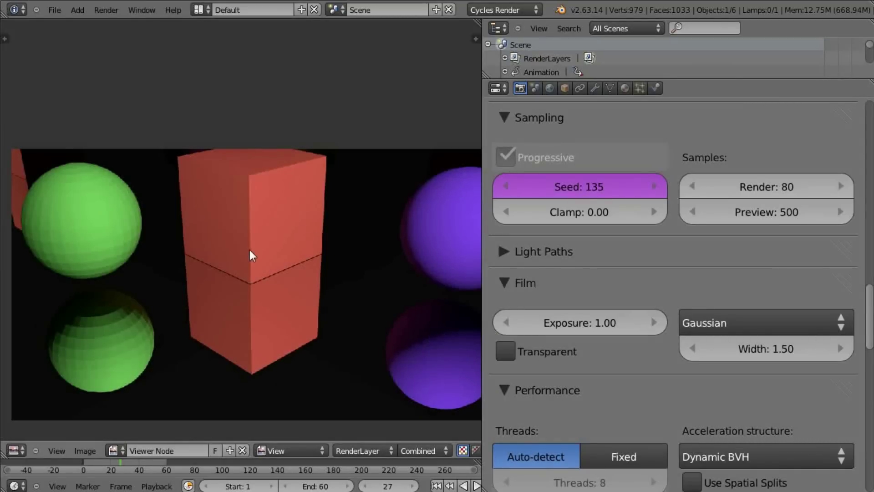
middle_click_drag(250, 280, 237, 259)
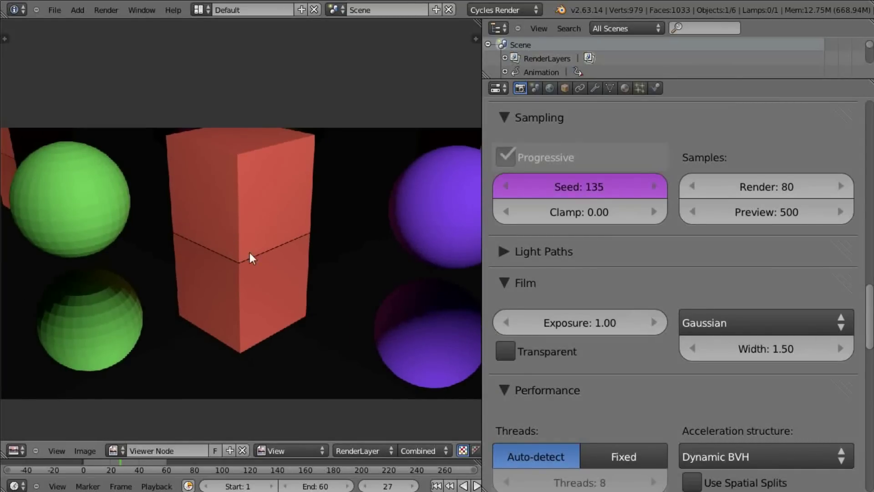
Show the 3D scene, split its view into two stacked viewports, and set the lower one to Rendered shading
key("shift+F5")
middle_click_drag(302, 270, 310, 296)
scroll(273, 285, "up", 3)
left_click_drag(475, 22, 390, 294)
left_click(242, 450)
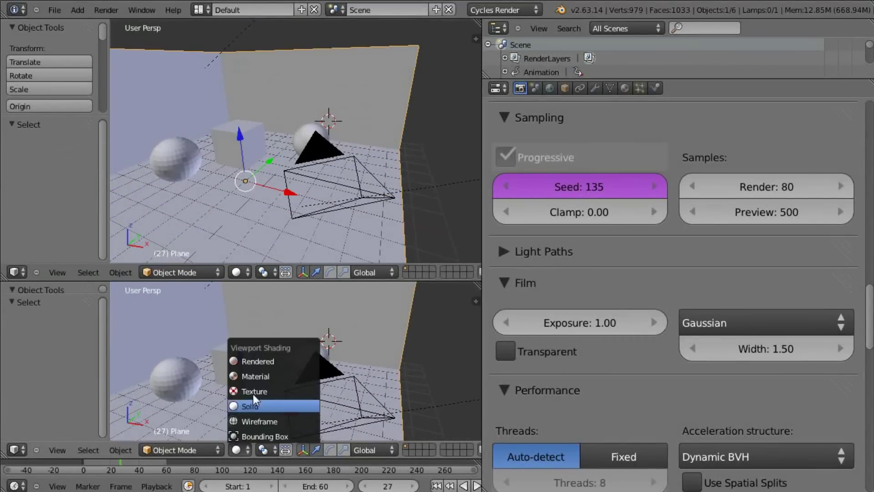
left_click(257, 363)
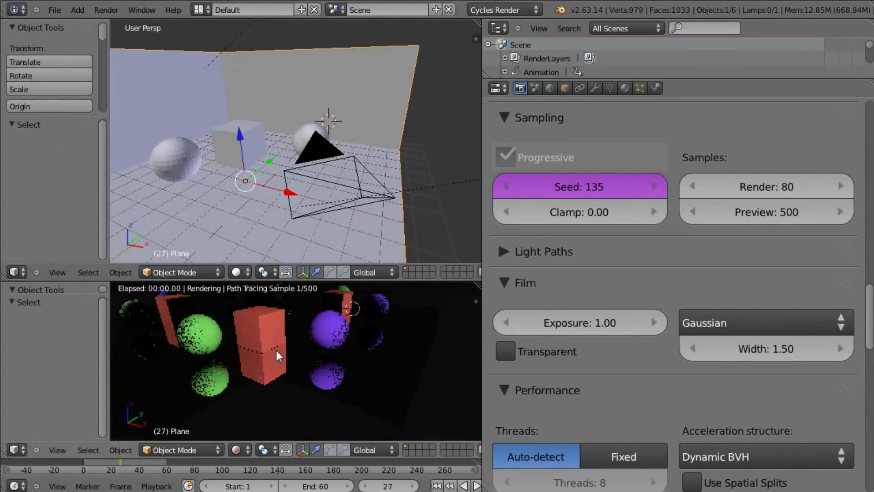
Place the 3D cursor in front of the red cube and add a UV sphere there
scroll(275, 348, "up", 5)
left_click(235, 372)
key("shift+a")
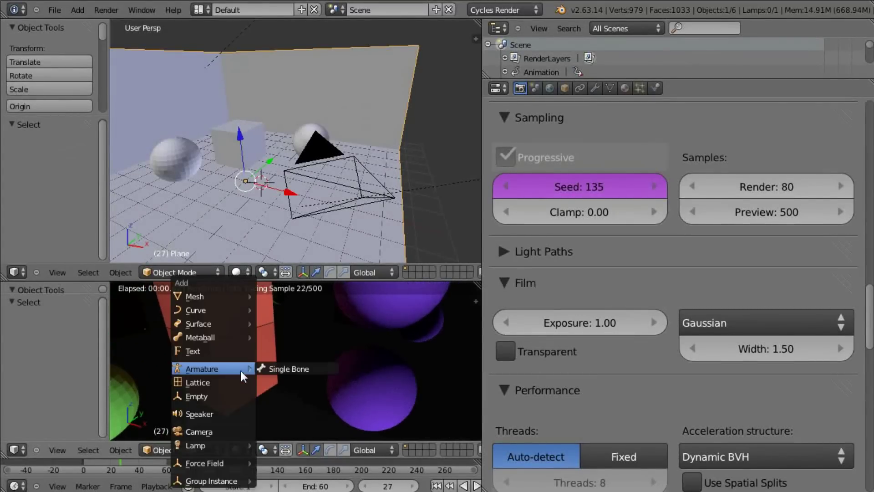
mouse_move(227, 297)
left_click(276, 338)
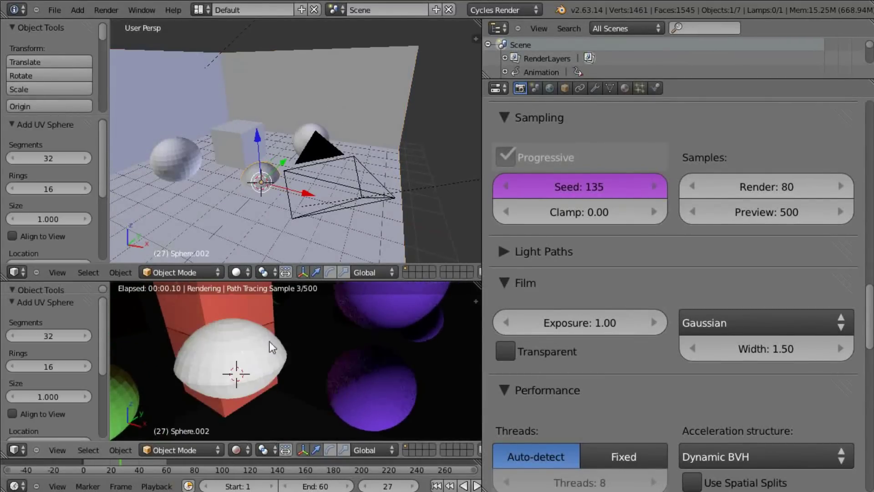
Scale the new sphere to about 0.283 and raise it about 0.589 along Z above the floor
key("s")
left_click(255, 362)
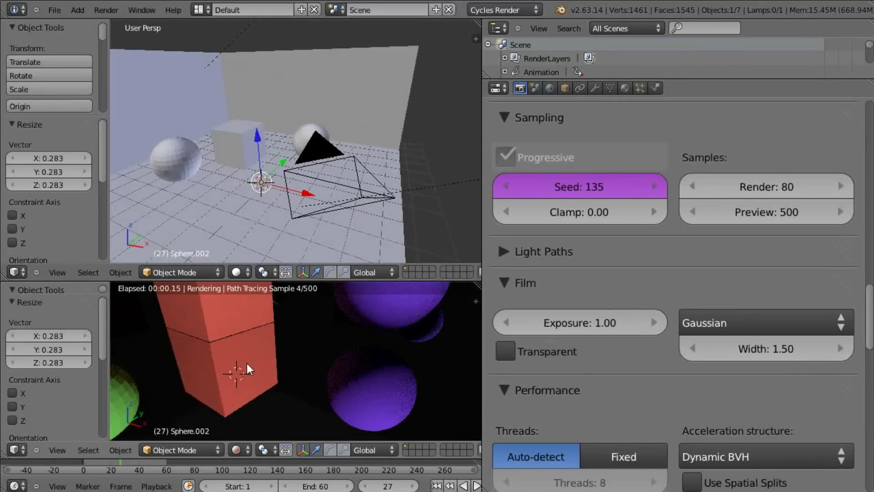
key("g")
key("z")
left_click(248, 334)
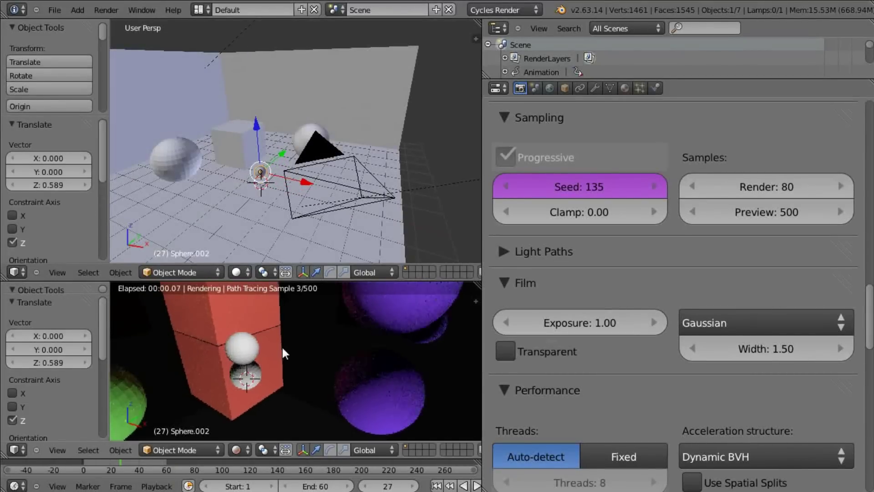
Give the small sphere a new material with an Emission surface shader
left_click(610, 88)
left_click(624, 88)
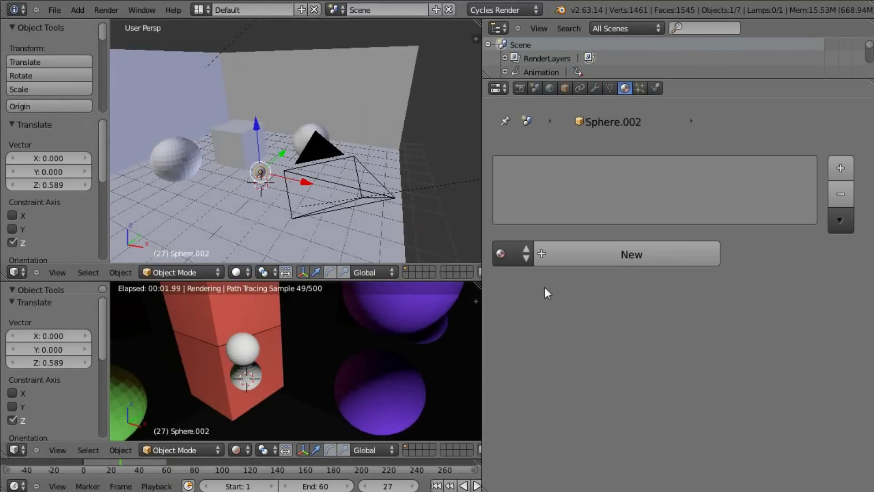
left_click(591, 254)
left_click(697, 340)
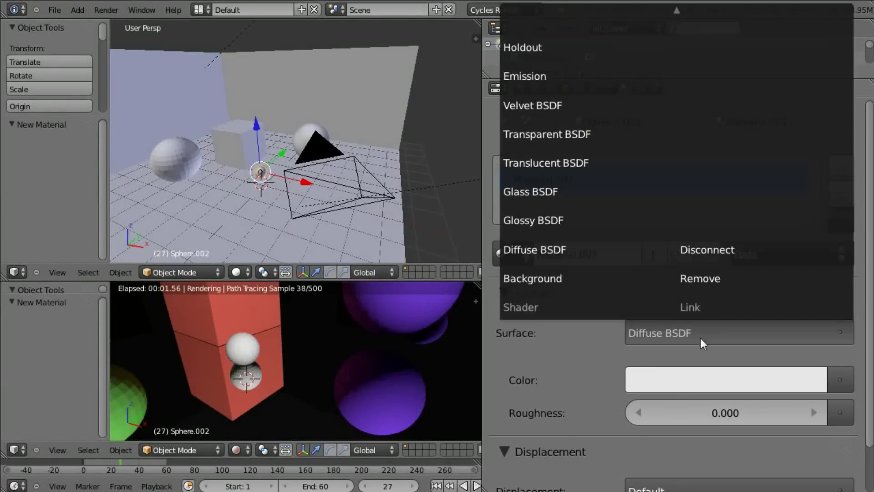
left_click(545, 80)
Return to the render settings and set the Sampling Clamp to 1 for the emissive sphere's preview
left_click(520, 88)
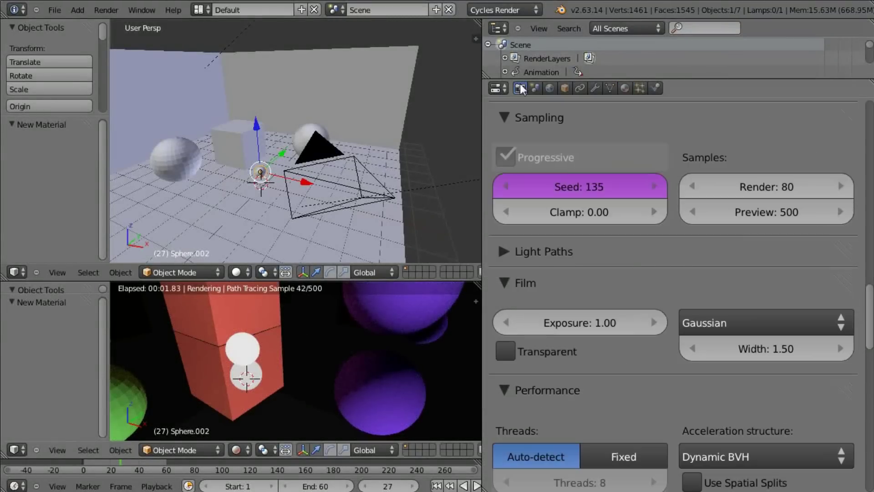
left_click_drag(566, 208, 574, 213)
left_click(577, 212)
type("1")
key("Return")
Lower the Sampling Clamp value to 0.50
left_click(557, 214)
key("BackSpace")
type("0.5")
key("Return")
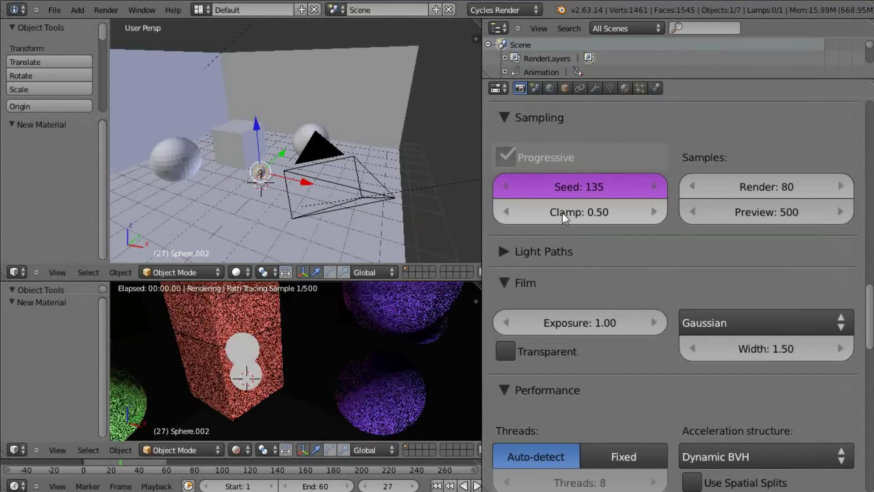
Lower the Sampling Clamp value further to 0.30
left_click(564, 212)
key("BackSpace")
type("0.3")
key("Return")
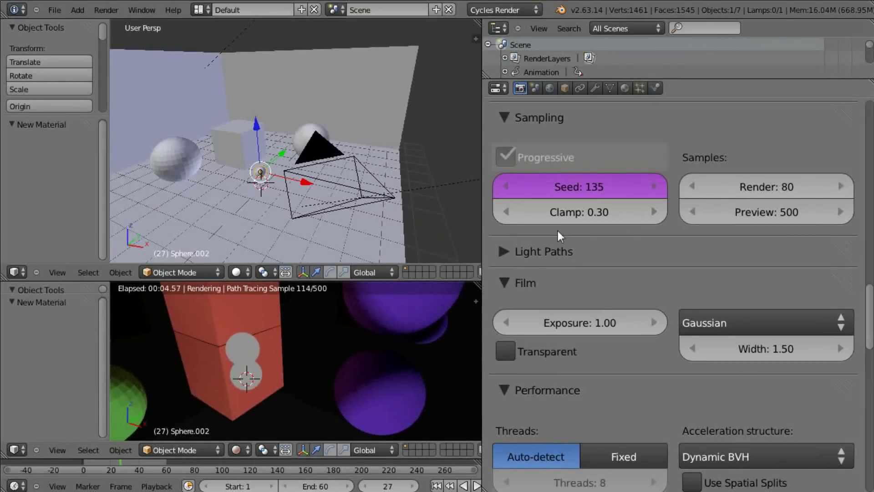
Delete the small emissive sphere and reset the Sampling Clamp value to 0.00
middle_click_drag(352, 344, 372, 362, "shift")
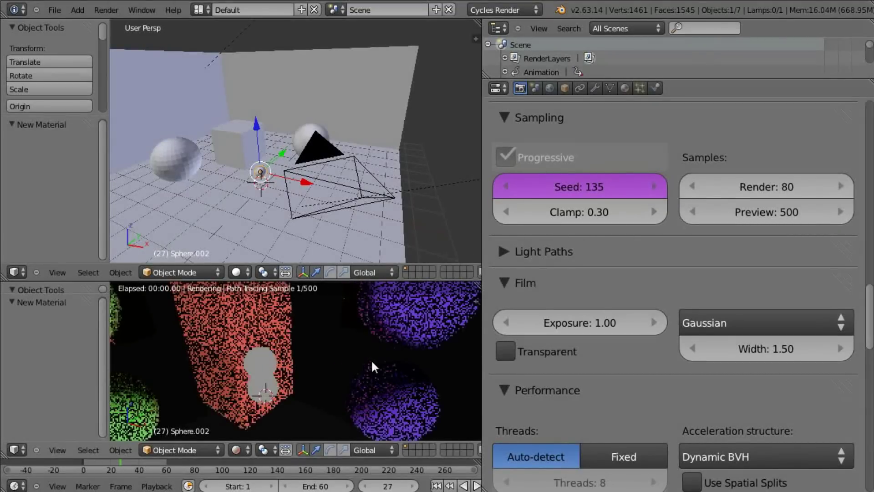
right_click(261, 365)
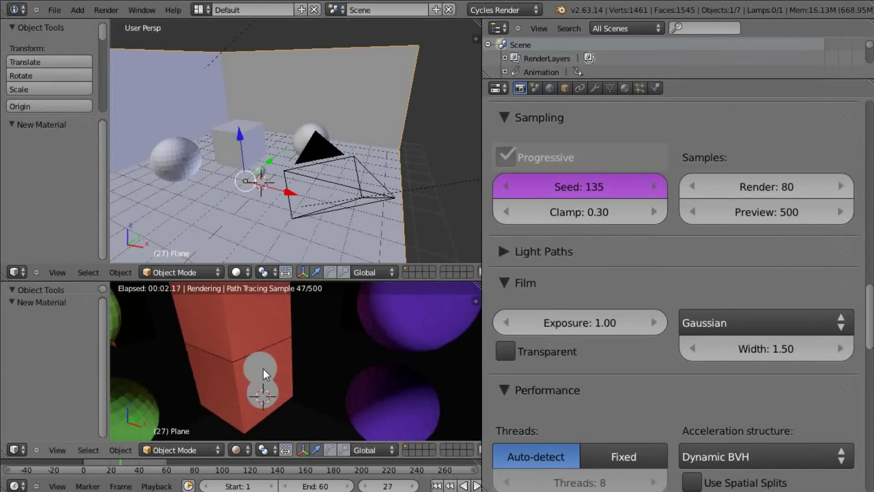
right_click(261, 368)
key("x")
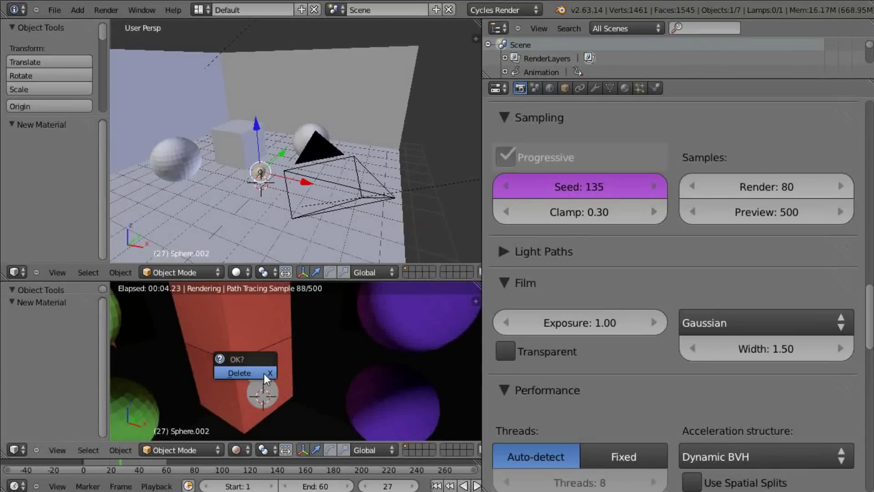
left_click(264, 373)
middle_click_drag(315, 373, 310, 372)
left_click_drag(541, 222, 371, 235)
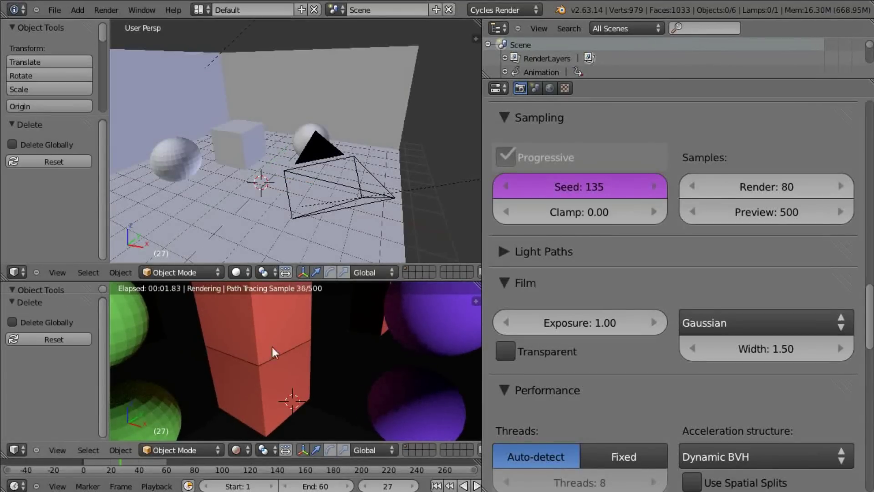
Return the lower viewport to Solid shading and merge the two viewports into one wider 3D view
key("z")
key("z")
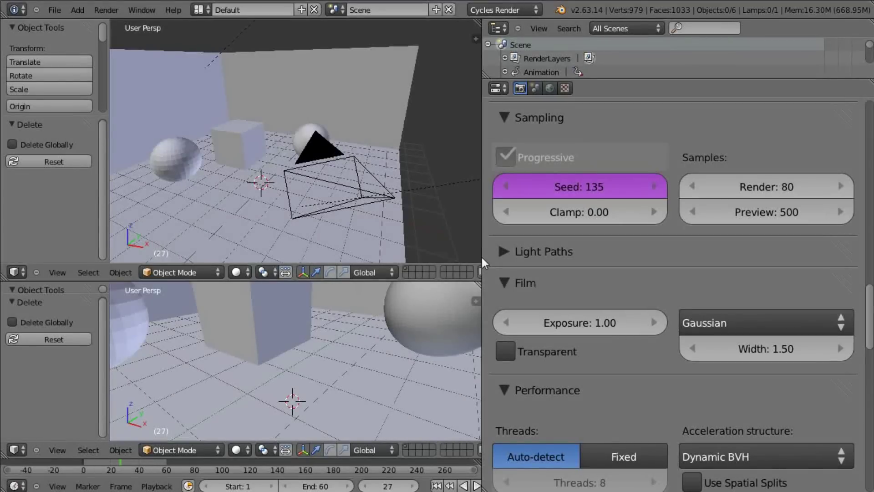
left_click_drag(482, 258, 576, 251)
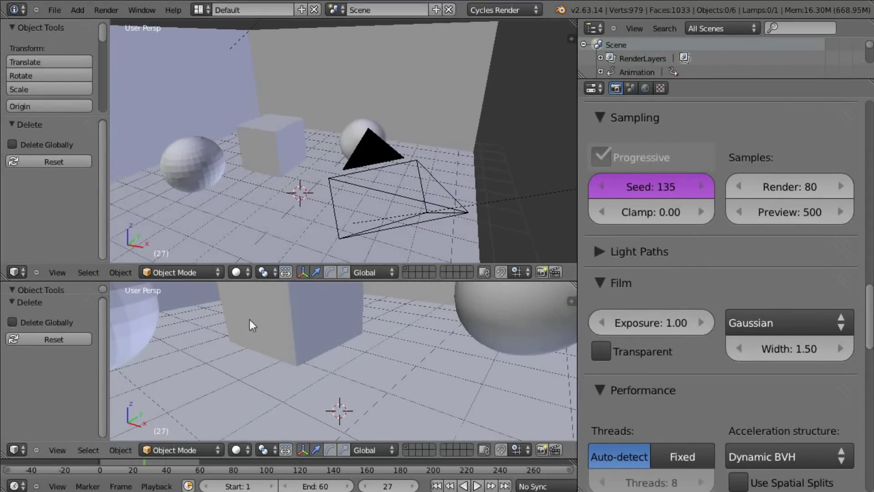
left_click_drag(14, 283, 10, 352)
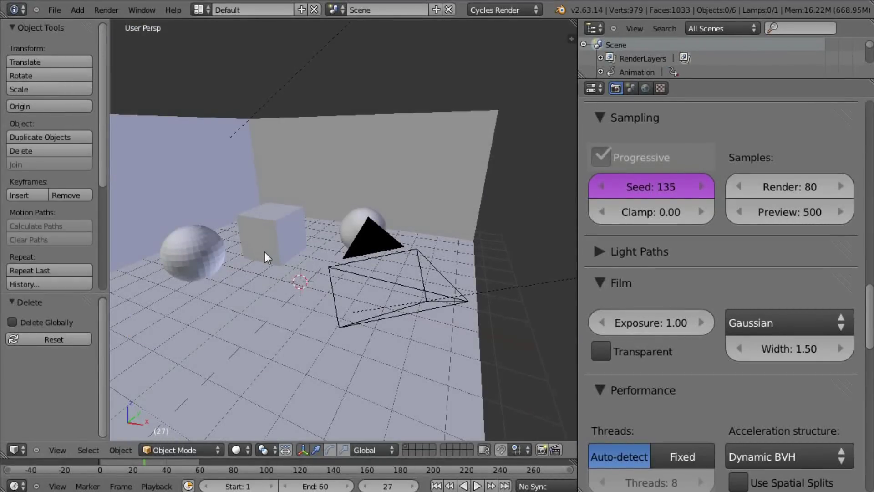
Switch the 3D view to the compositing node editor and maximize it
key("shift+F3")
middle_click_drag(296, 216, 326, 98, "ctrl")
middle_click_drag(325, 98, 298, 241, "ctrl")
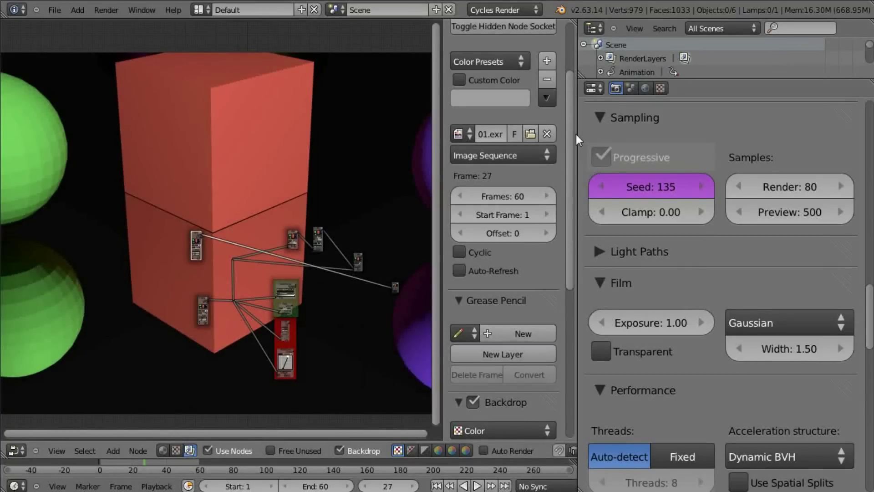
left_click_drag(577, 135, 633, 133)
key("ctrl+Up")
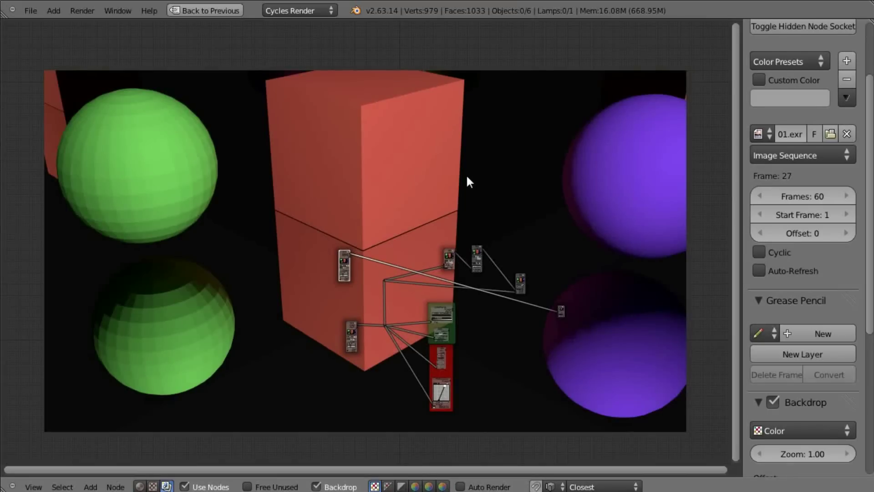
Send the lower image sequence node to the Viewer backdrop and bring its connected NORMALIZED frame into view
scroll(523, 113, "up", 2)
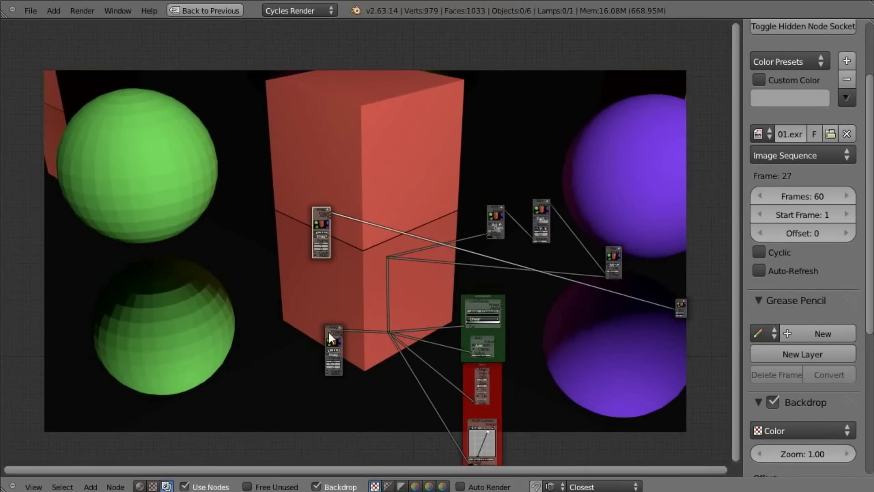
left_click(331, 336)
scroll(297, 188, "up", 5)
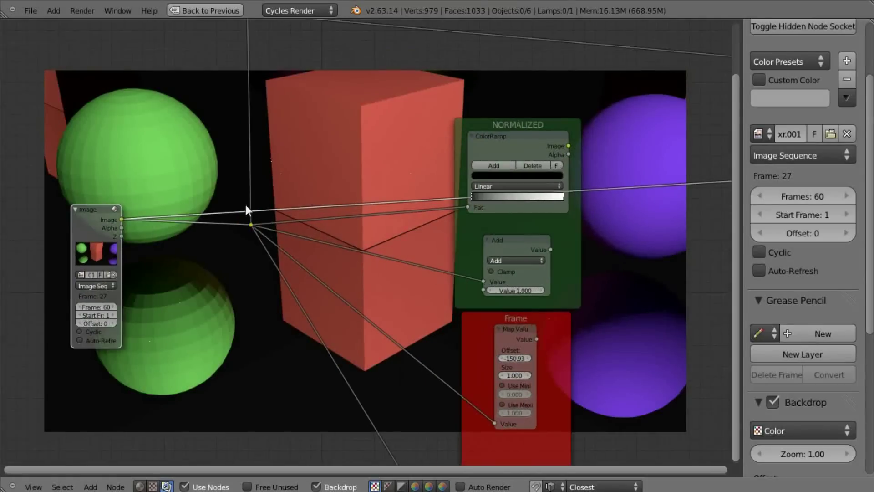
Enlarge the backdrop to a zoom of 3.58 and examine the bright firefly pixels around the red box's edge
scroll(282, 207, "down", 3)
scroll(322, 210, "up", 5)
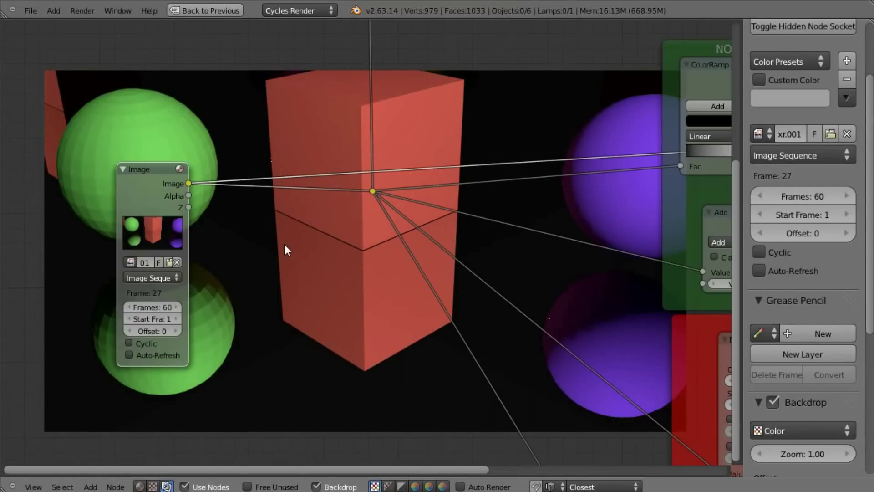
key("alt+v")
key("alt+v")
key("alt+v")
key("alt+v")
key("alt+v")
key("alt+v")
key("alt+v")
middle_click_drag(198, 89, 163, 127)
right_click(212, 103)
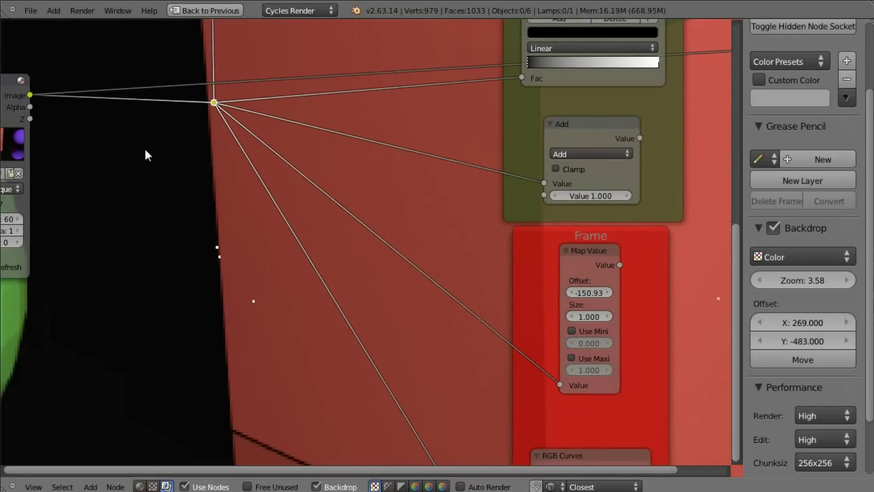
middle_click_drag(59, 99, 62, 119)
left_click_drag(13, 114, 33, 132)
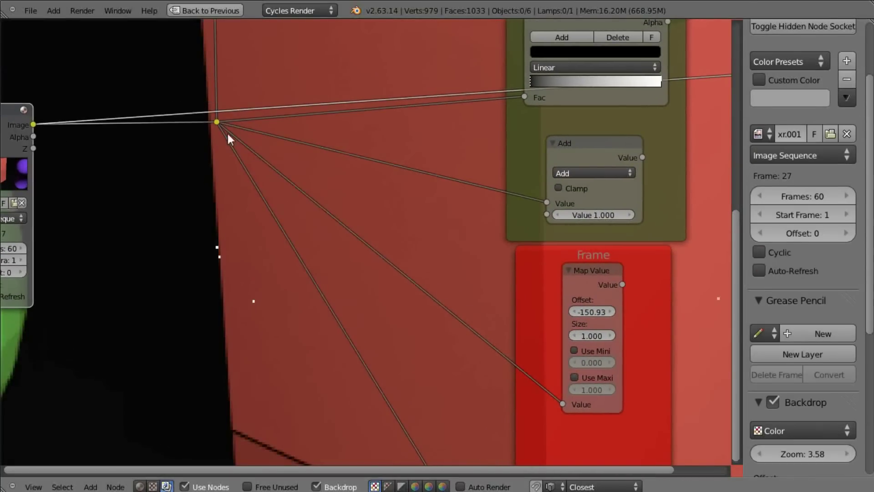
Set the name of the red frame below the NORMALIZED frame to RAW
middle_click_drag(523, 91, 405, 88)
middle_click_drag(437, 139, 356, 121)
scroll(428, 169, "down", 10)
scroll(441, 168, "up", 5)
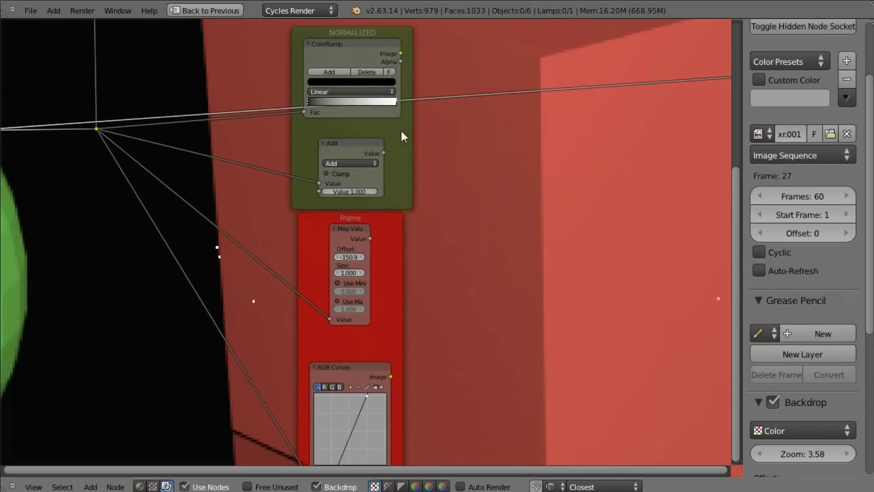
middle_click_drag(370, 113, 310, 157)
left_click(335, 216)
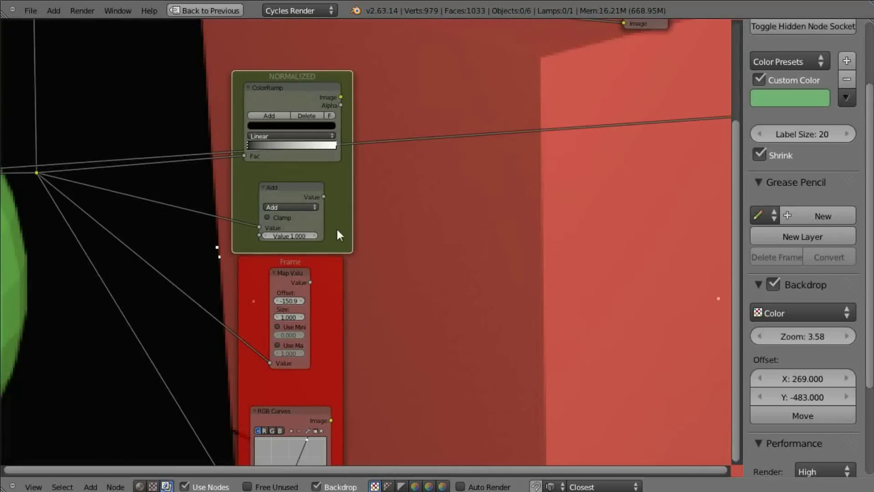
scroll(335, 209, "down", 2, "shift")
left_click(332, 223)
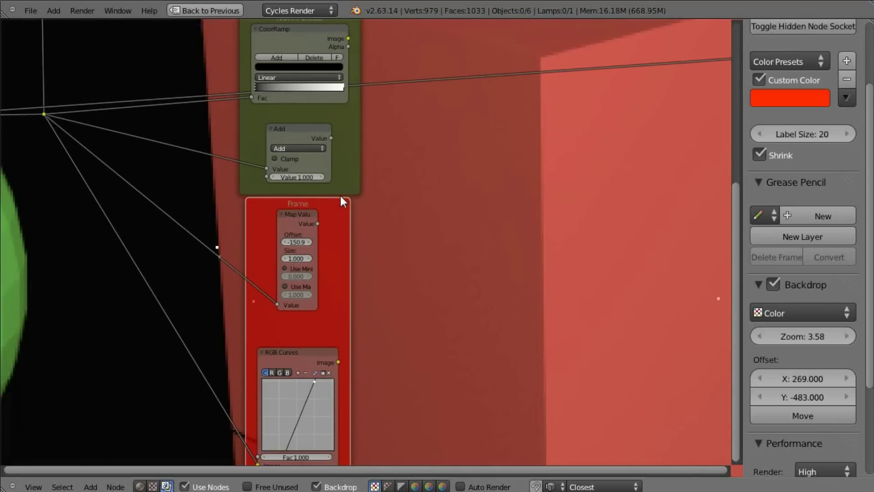
scroll(785, 73, "up", 4)
left_click(829, 87)
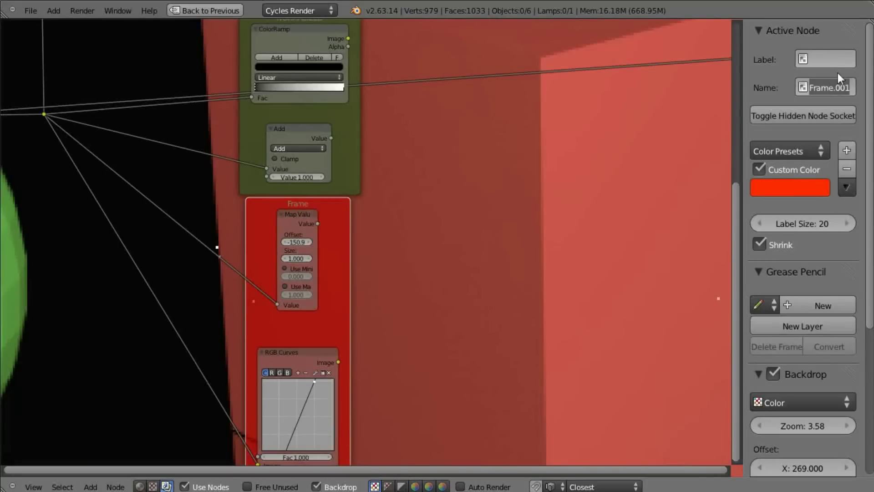
type("wa")
key("Return")
scroll(329, 196, "up", 3, "shift")
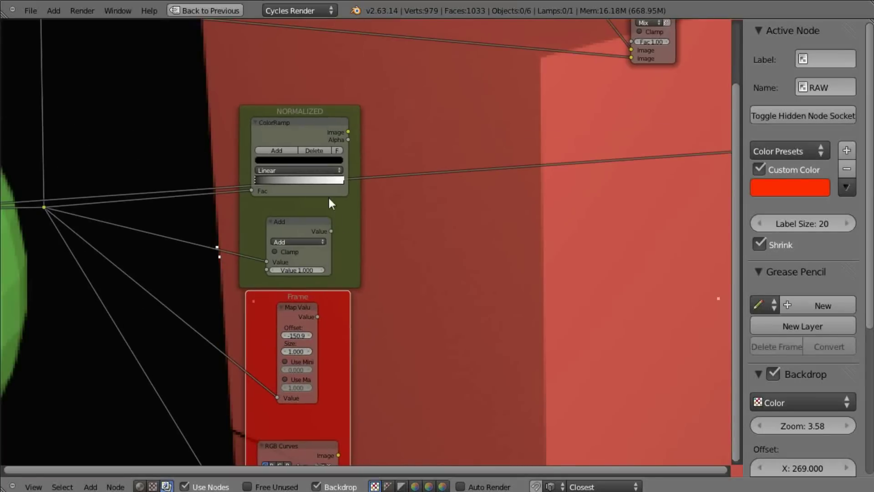
scroll(340, 311, "up", 6)
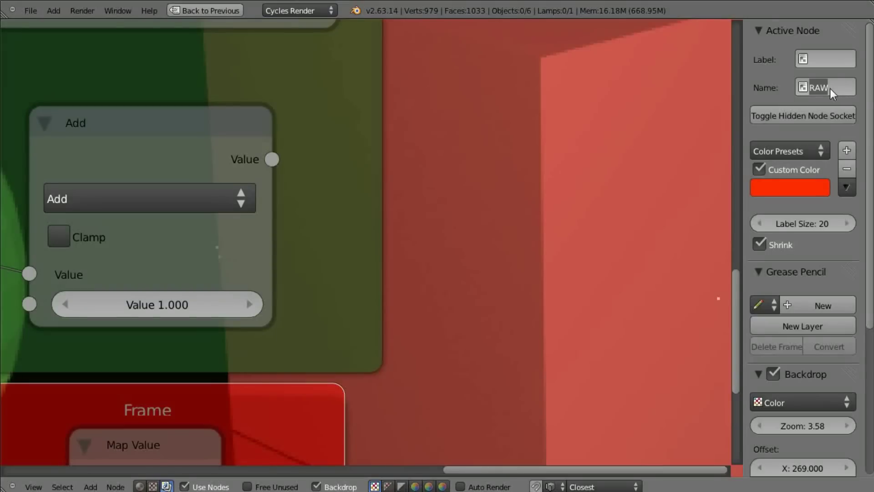
middle_click_drag(482, 180, 499, 158)
scroll(500, 163, "down", 8)
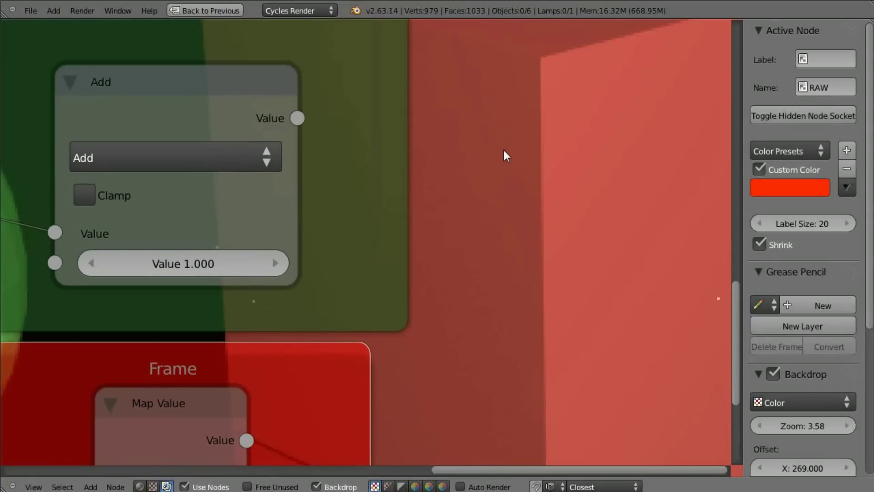
scroll(412, 210, "up", 2)
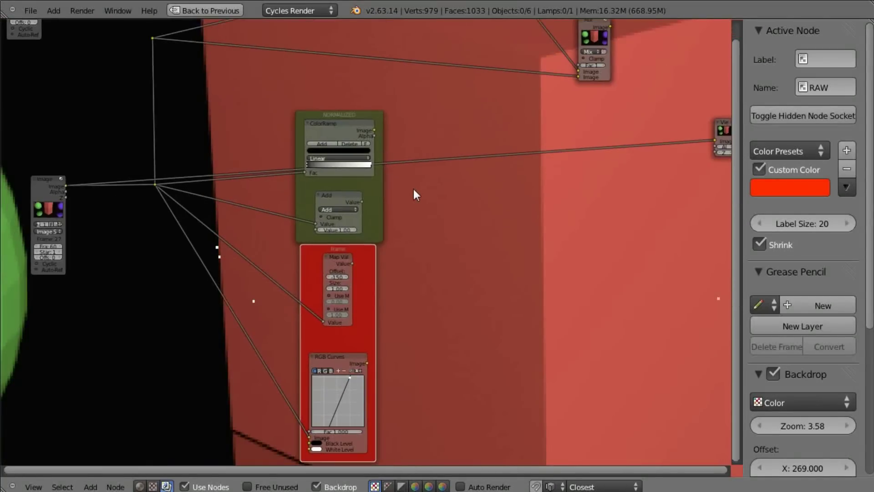
Move the NORMALIZED frame slightly away from the red frame and cut the lower image node's link to the Viewer
left_click_drag(340, 114, 342, 125)
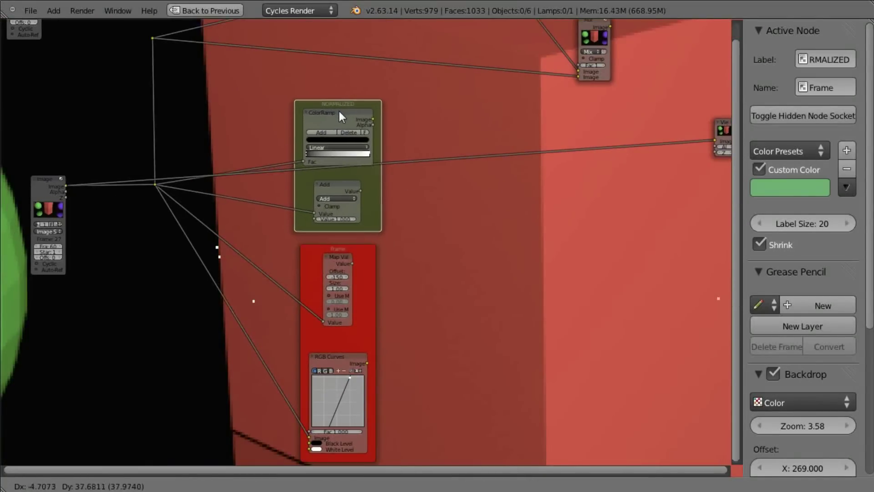
left_click_drag(339, 111, 338, 117)
left_click_drag(423, 150, 458, 179, "ctrl")
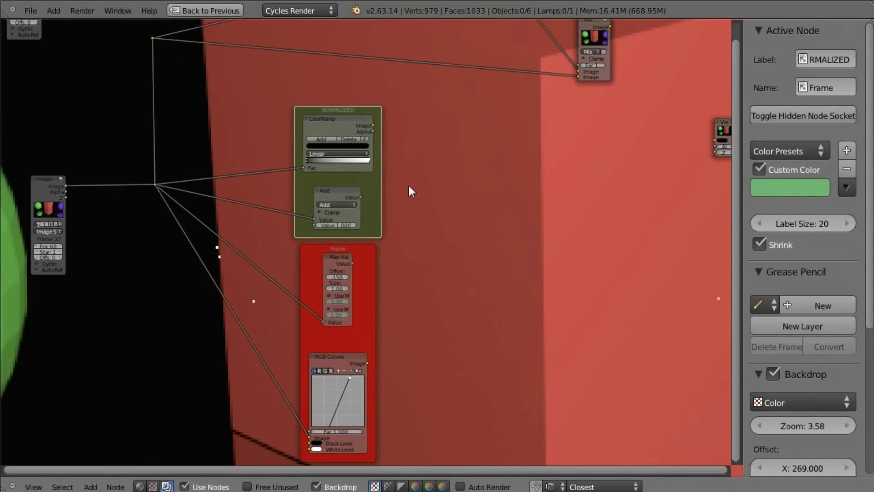
Shift the backdrop to centre the fireflies and reconnect the lower image sequence node to the Viewer
middle_click_drag(244, 259, 224, 269)
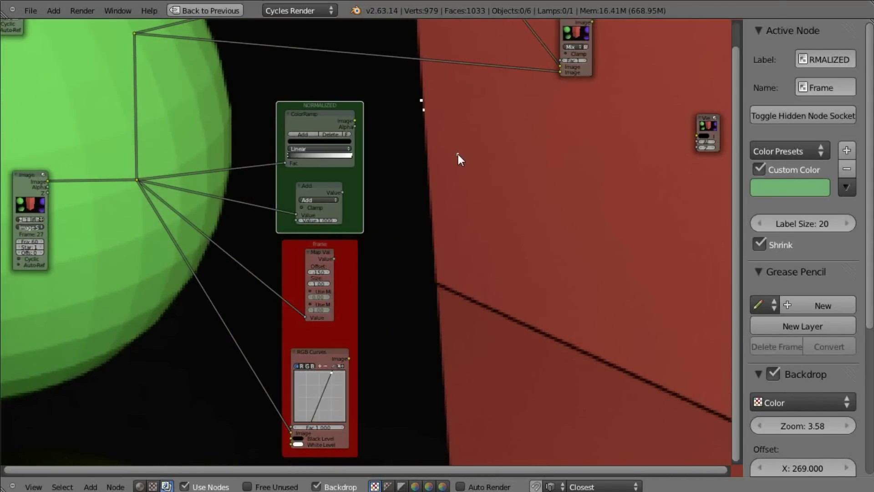
middle_click_drag(458, 154, 389, 136)
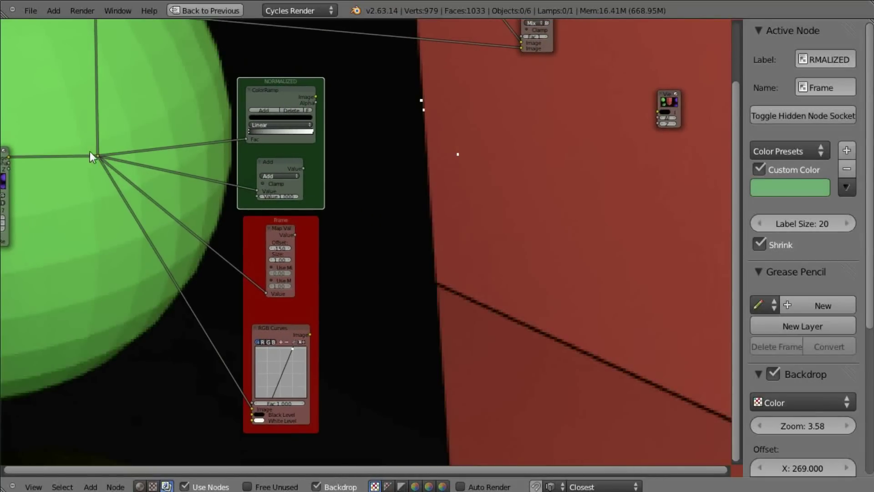
middle_click_drag(97, 150, 142, 170)
left_click(34, 171)
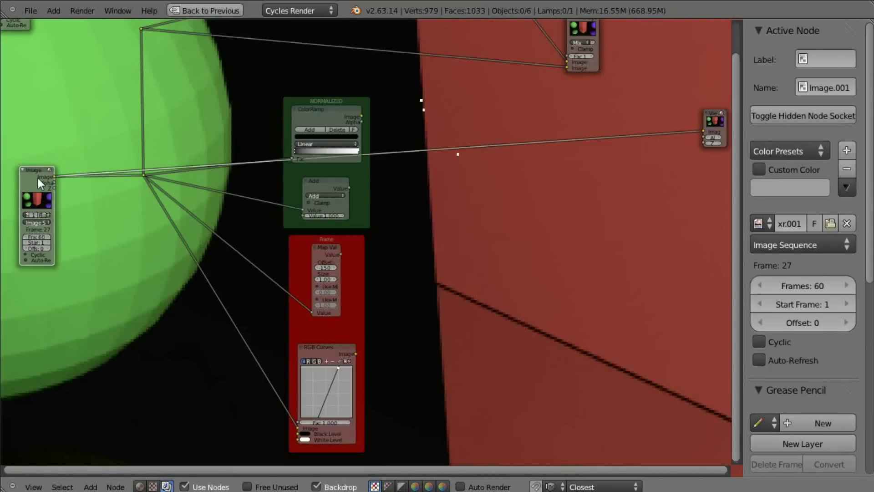
Send the ColorRamp node in the NORMALIZED frame to the Viewer backdrop
middle_click_drag(49, 177, 322, 177)
middle_click_drag(234, 145, 112, 246)
middle_click_drag(278, 184, 228, 213)
middle_click_drag(258, 142, 234, 138)
left_click(255, 132, "ctrl+shift")
middle_click_drag(328, 151, 270, 143)
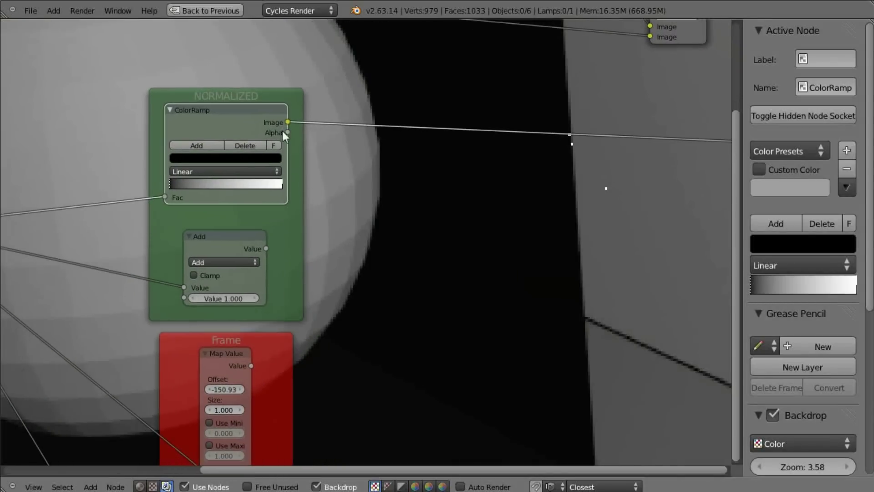
middle_click_drag(540, 141, 501, 132)
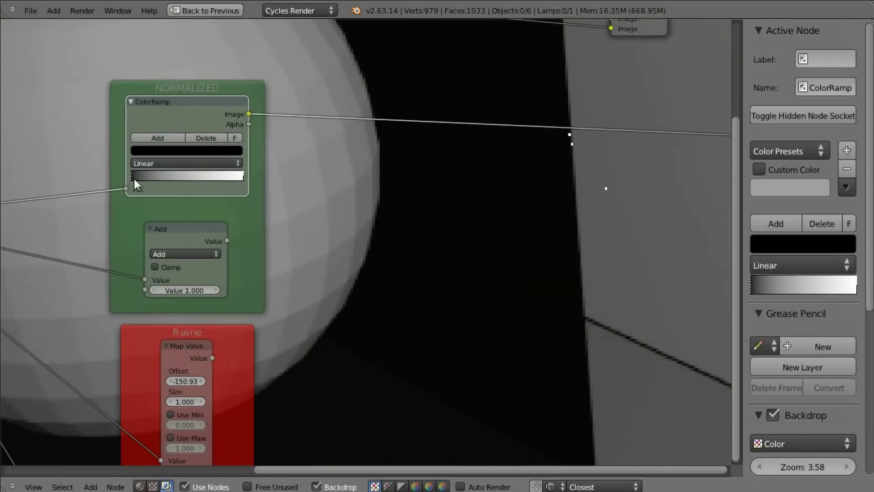
Move the ColorRamp's black stop about three quarters towards white and enlarge the backdrop to a zoom of 4.30
left_click_drag(132, 176, 216, 175)
middle_click_drag(542, 168, 495, 177)
key("alt+v")
middle_click_drag(321, 135, 344, 158)
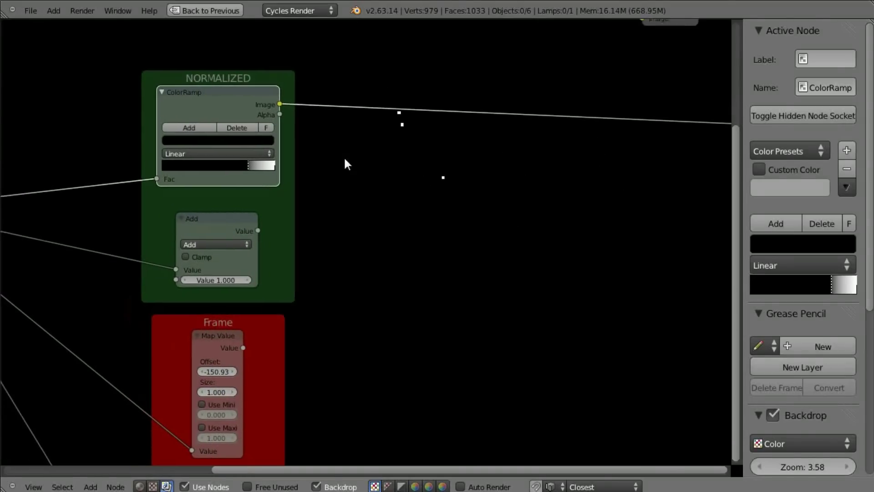
Add a Math node beside the NORMALIZED frame and delete it again
left_click(225, 216)
middle_click_drag(225, 216, 246, 207)
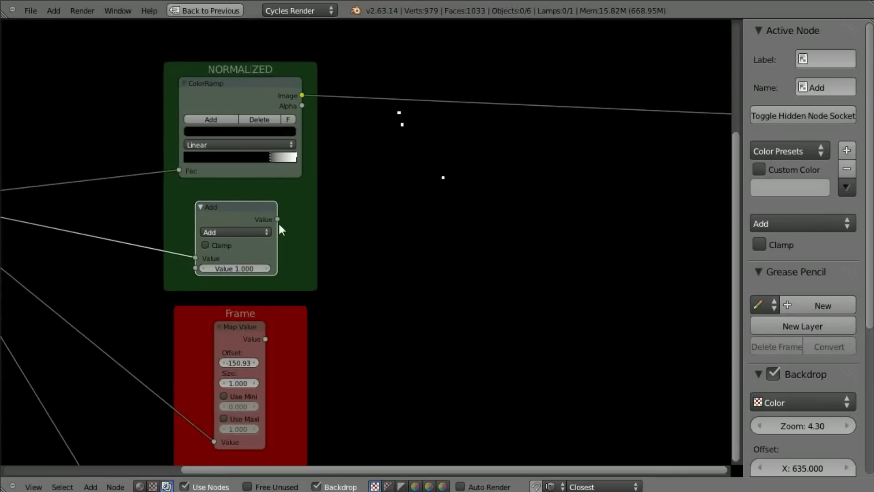
key("shift+a")
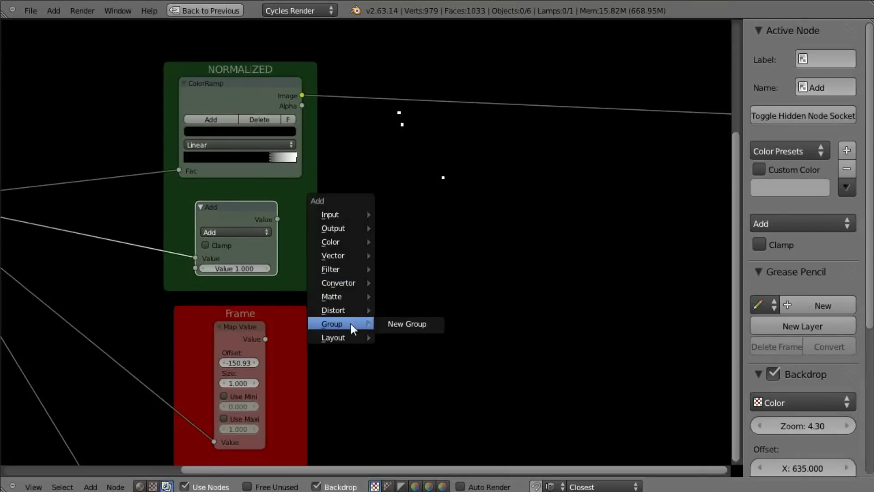
mouse_move(352, 282)
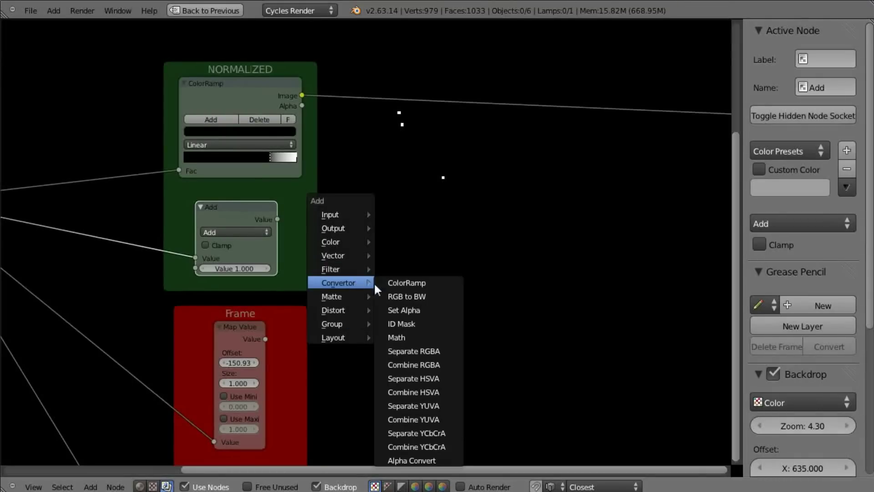
left_click(409, 338)
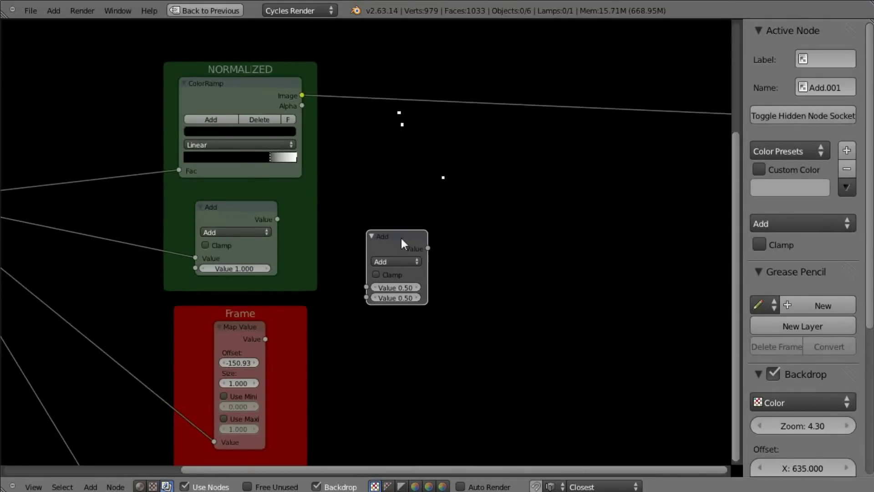
key("x")
Send the Add math node in the NORMALIZED frame to the Viewer and set its operation to Greater Than
left_click(259, 209, "ctrl+shift")
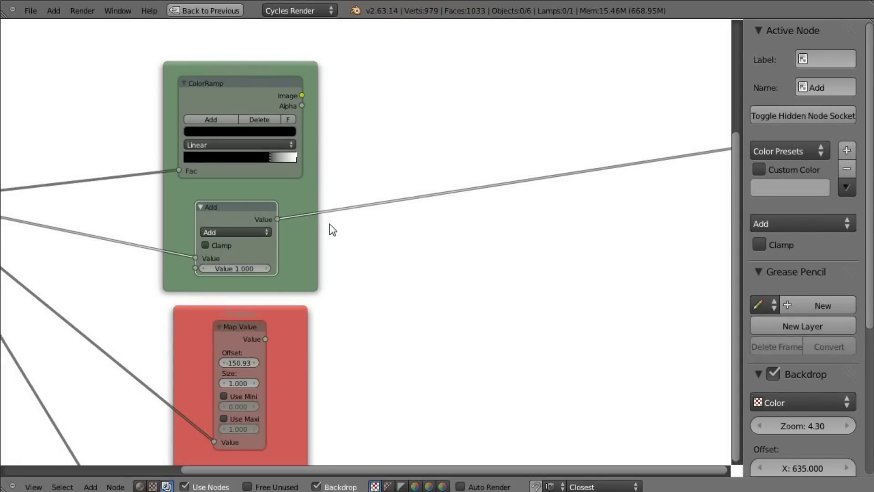
left_click(261, 232)
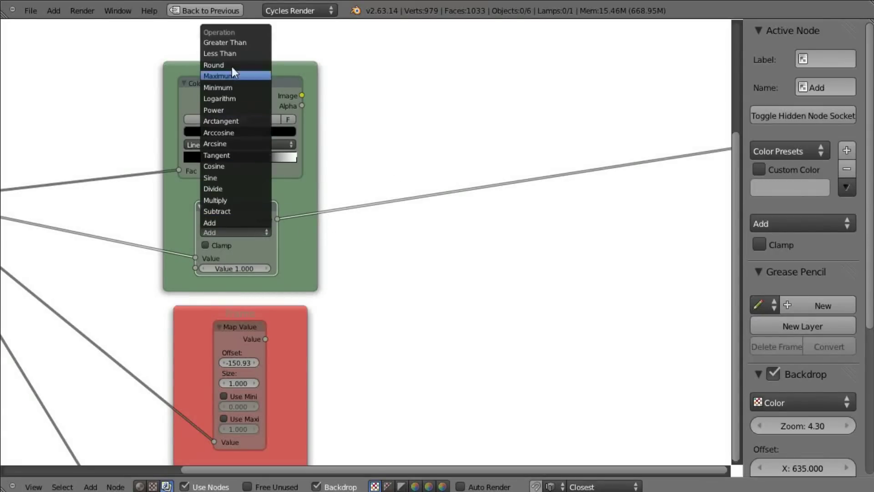
left_click(241, 43)
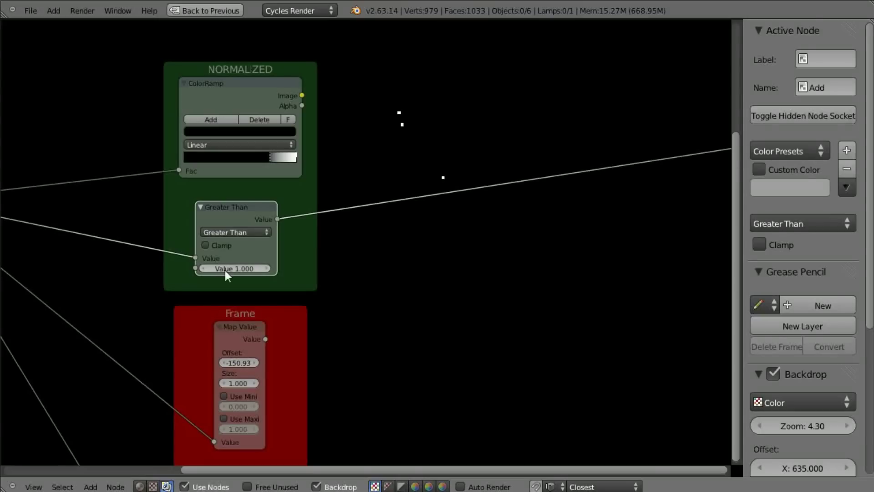
Test the Greater Than node with a threshold of 0 and set the threshold back to 1
left_click(239, 268)
type("0")
key("Return")
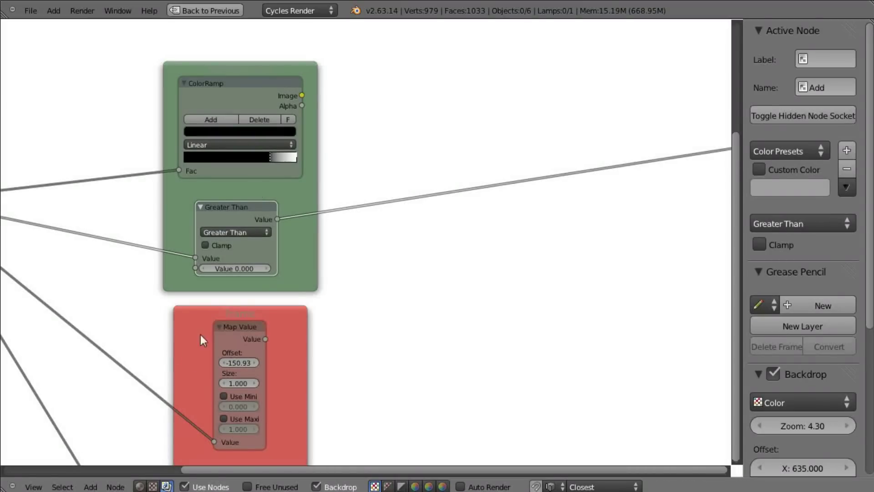
left_click_drag(242, 271, 250, 266)
left_click(250, 266)
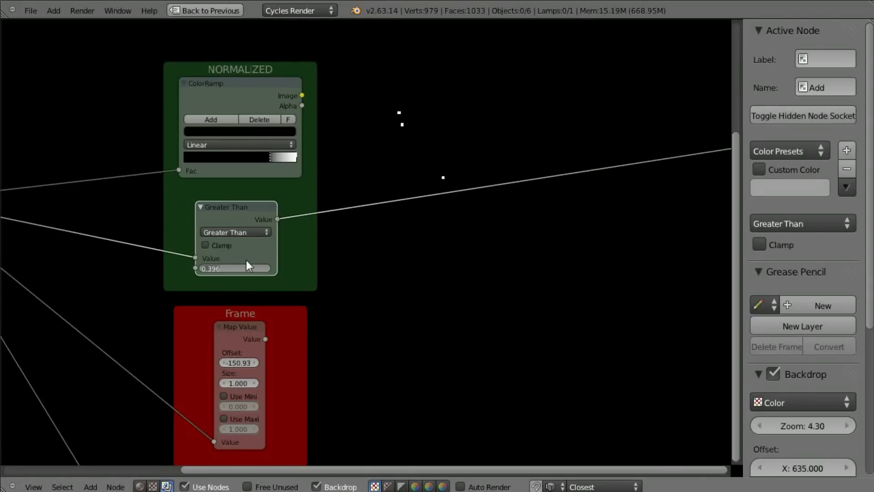
type("1")
key("Return")
Select the Map Value node inside the red frame
middle_click_drag(469, 158, 400, 239)
scroll(414, 163, "up", 14)
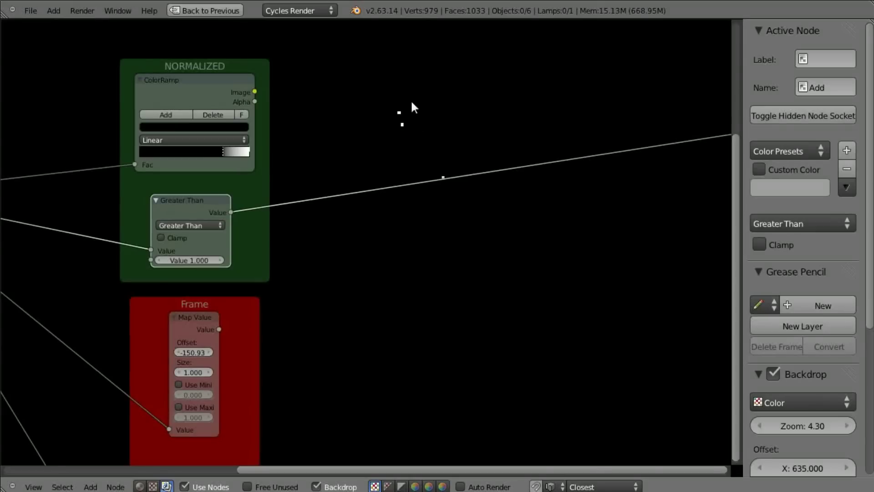
middle_click_drag(414, 107, 415, 192)
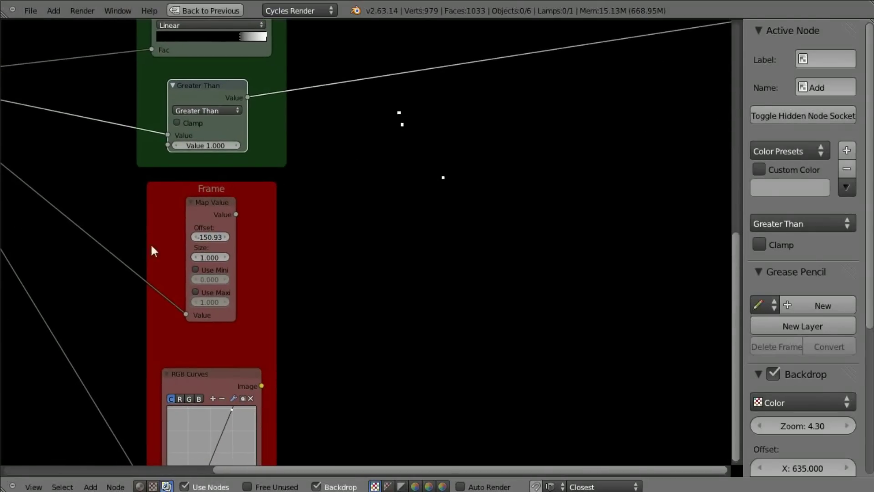
middle_click_drag(200, 214, 200, 109)
middle_click_drag(268, 174, 248, 156)
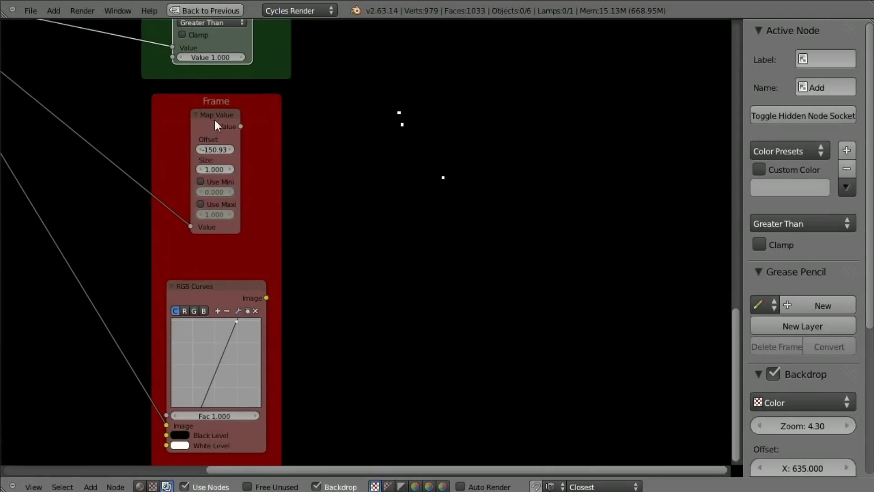
left_click_drag(215, 121, 213, 126)
middle_click_drag(226, 251, 228, 214)
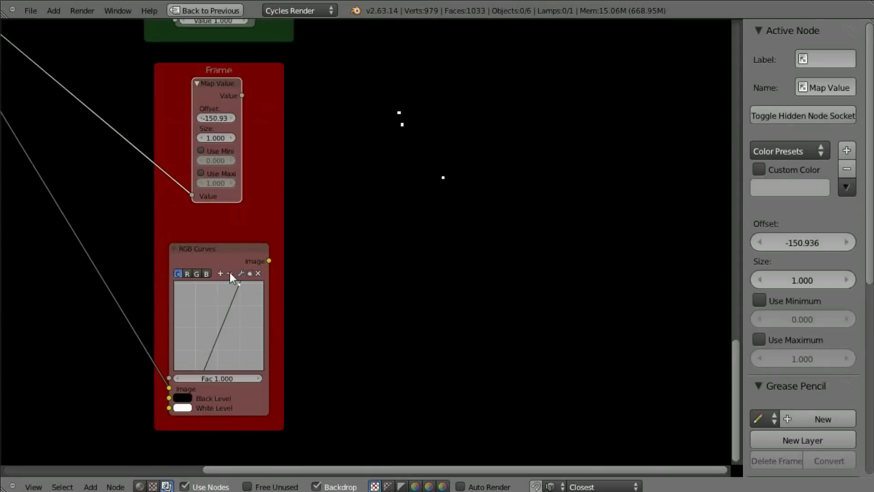
Zoom out the RGB Curves graph in the red frame and move its two points onto a straight diagonal
left_click(229, 273)
left_click(229, 273)
middle_click_drag(211, 299, 236, 293)
left_click_drag(231, 299, 256, 310)
left_click_drag(260, 342, 220, 341)
left_click(274, 303)
left_click_drag(272, 304, 252, 300)
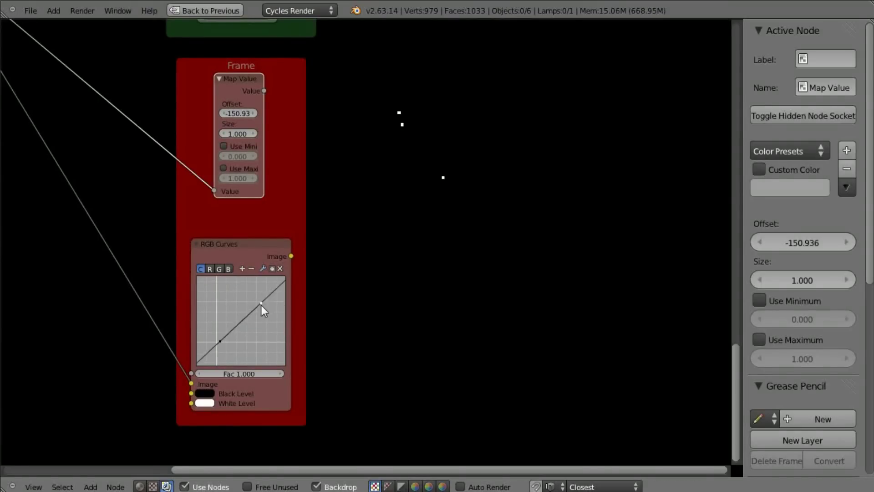
Send the Map Value node in the red frame to the Viewer backdrop
middle_click_drag(253, 285, 189, 302)
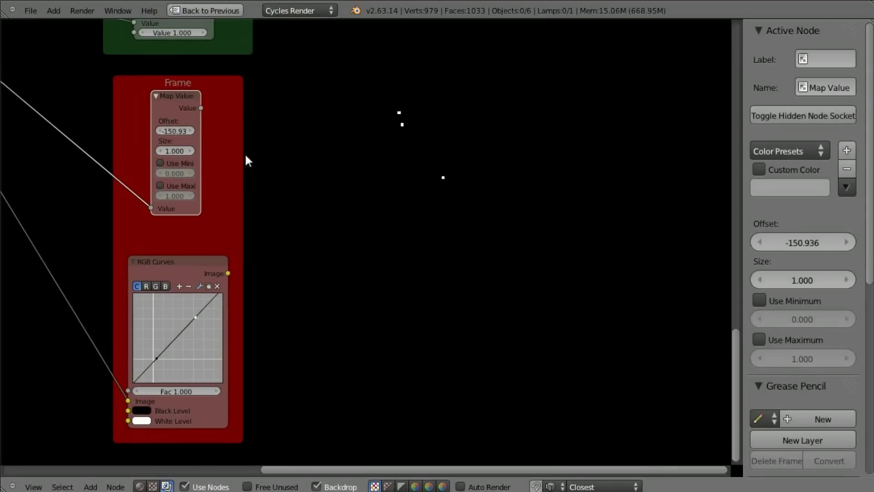
left_click(178, 103, "ctrl+shift")
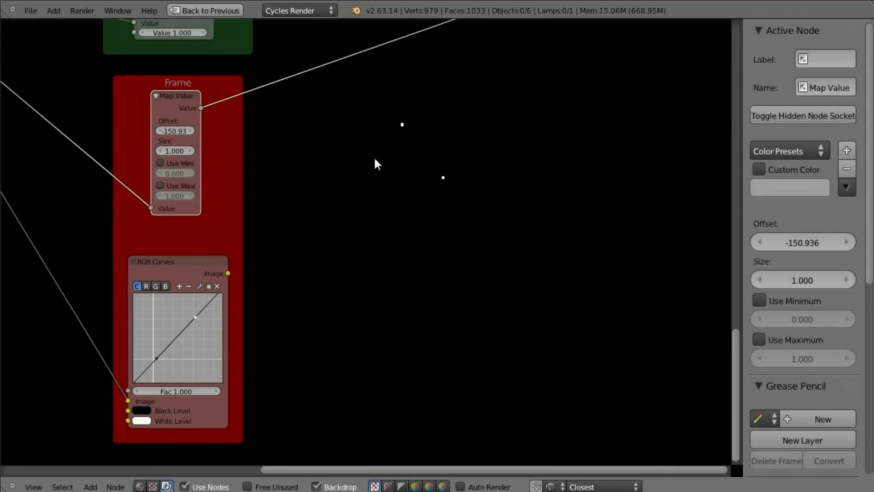
Compare the backdrop results of the Greater Than node and the Map Value node, ending on Map Value
middle_click_drag(336, 170, 313, 275)
left_click(165, 87, "ctrl+shift")
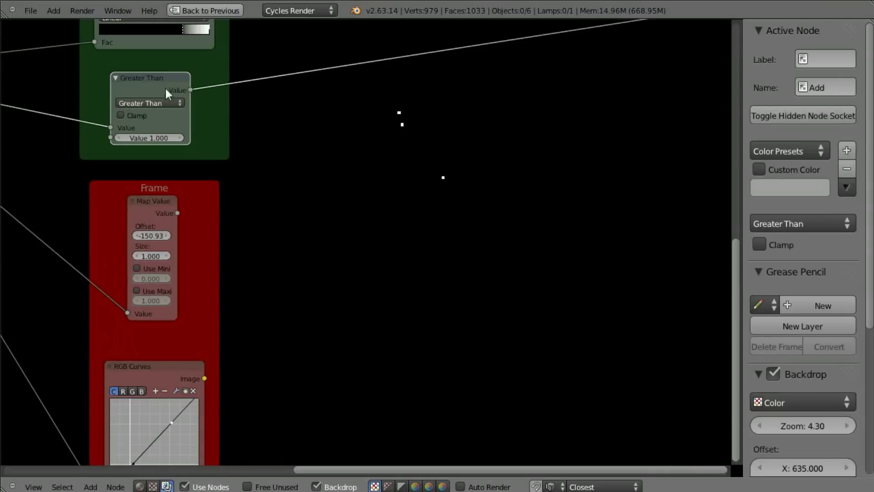
left_click(156, 201, "ctrl+shift")
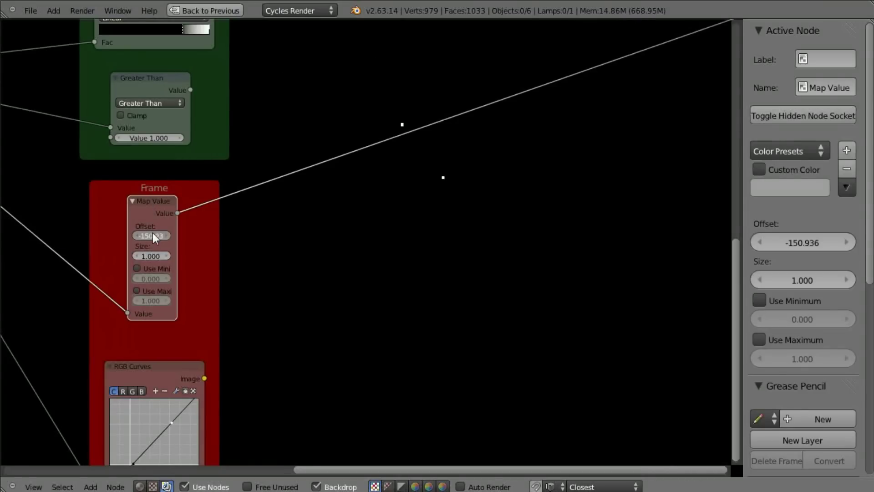
Set the Offset of the Map Value node in the red frame to 0
left_click_drag(152, 233, 224, 230)
left_click(151, 239)
type("0")
key("Return")
scroll(220, 195, "up", 3)
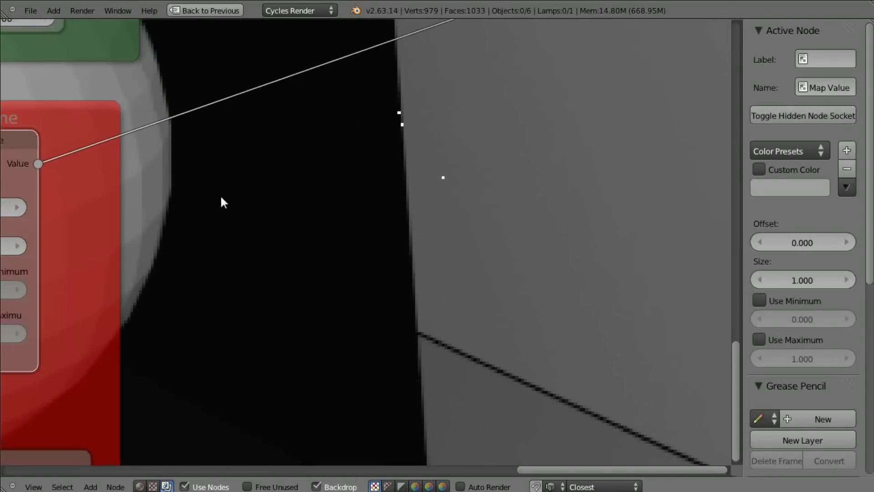
scroll(221, 196, "down", 1)
middle_click_drag(238, 192, 203, 244, "alt")
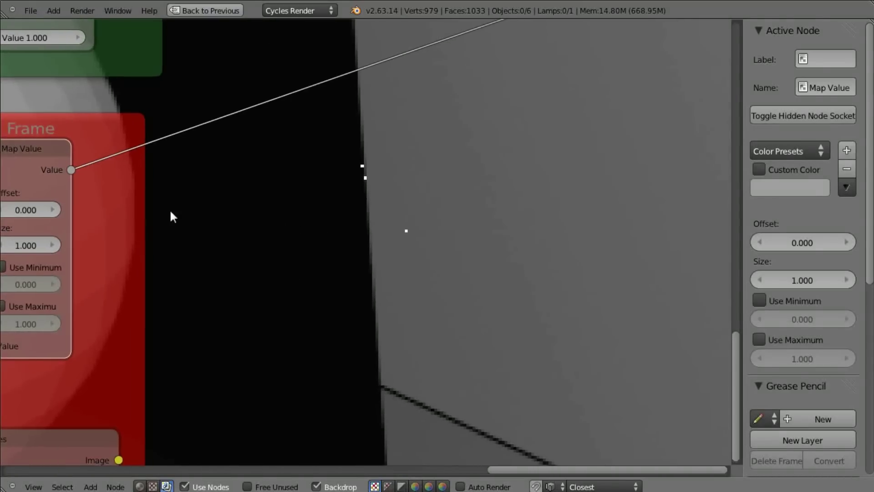
middle_click_drag(101, 176, 198, 174)
Lower the Map Value node's Offset to about -36.31 to darken all but the brightest pixels
left_click_drag(125, 211, 83, 205)
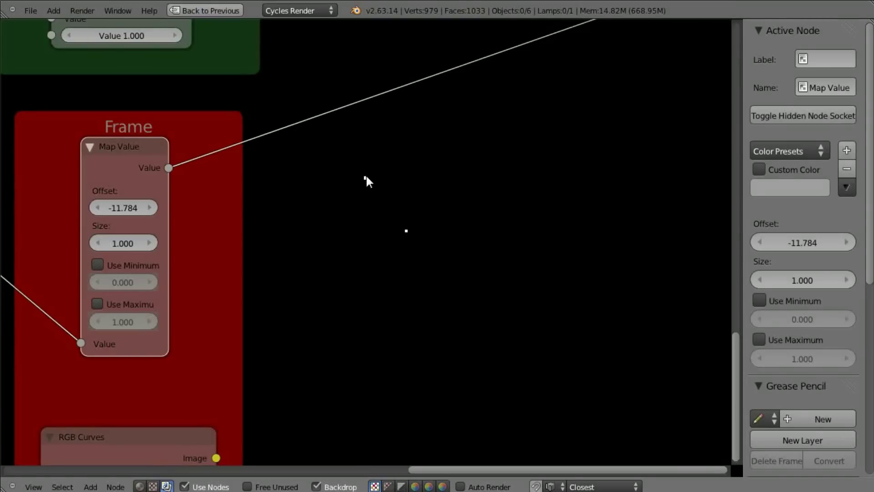
left_click_drag(155, 206, 104, 207)
middle_click_drag(126, 217, 97, 225)
Send the RGB Curves node in the red frame to the Viewer backdrop
middle_click_drag(298, 193, 324, 104)
scroll(308, 140, "down", 5)
scroll(310, 148, "down", 1)
middle_click_drag(322, 162, 222, 143)
left_click(141, 288, "ctrl+shift")
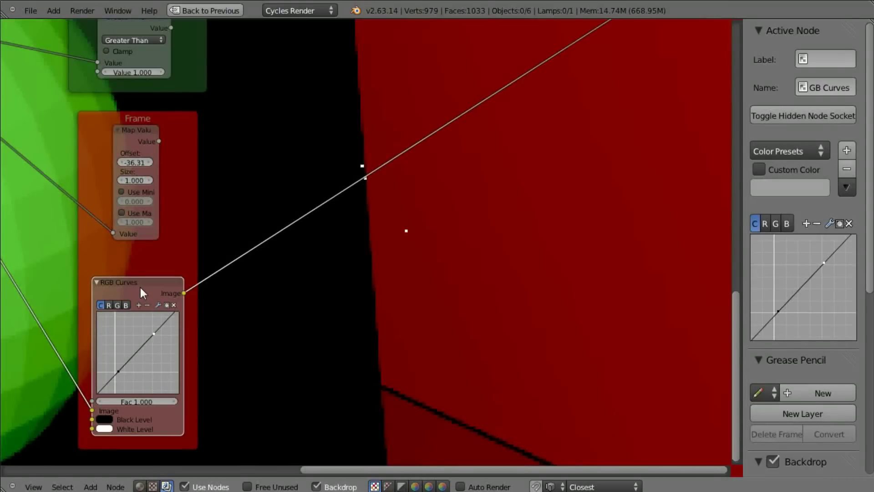
Shift both RGB Curves points toward higher input values, keeping the line diagonal, to isolate the brightest pixels
left_click_drag(151, 328, 177, 333)
middle_click_drag(155, 337, 143, 325)
left_click_drag(142, 321, 127, 313)
left_click_drag(103, 356, 128, 347)
left_click_drag(154, 315, 162, 315)
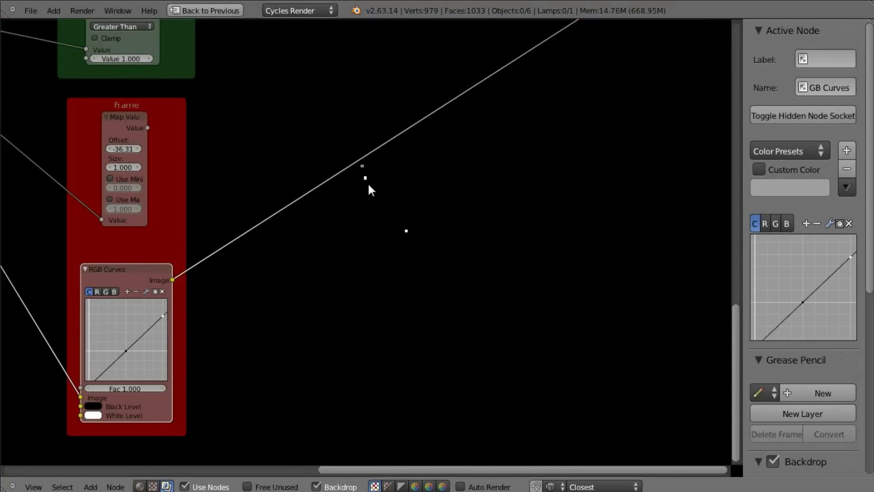
left_click_drag(126, 350, 129, 351)
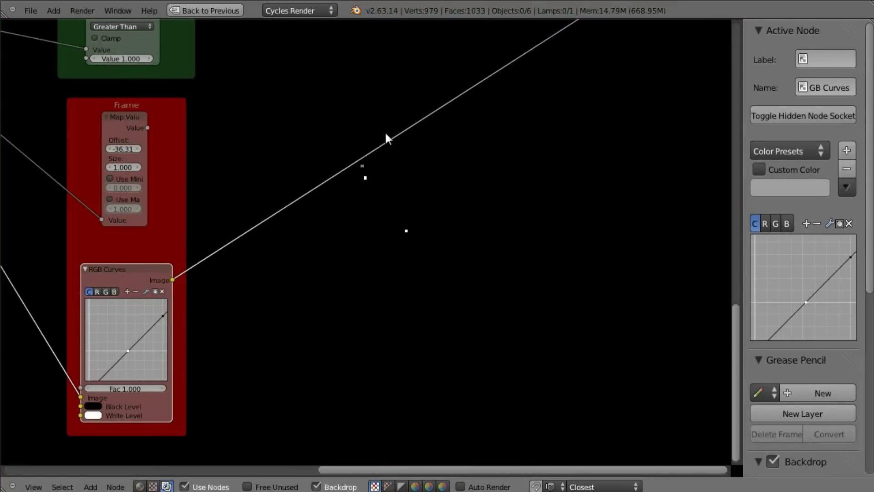
Compare the RGB Curves and Map Value results on the backdrop, leaving the Map Value node connected to the Viewer
middle_click_drag(317, 166, 313, 197)
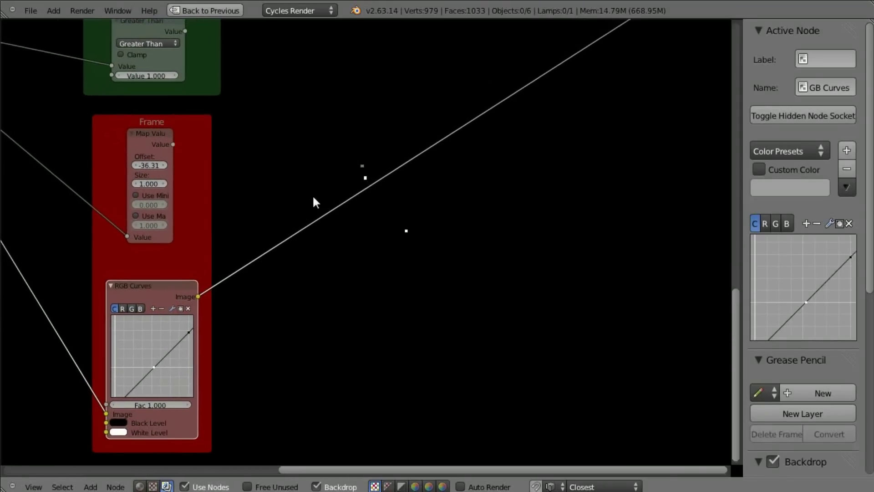
left_click(152, 136, "ctrl+shift")
left_click(162, 282)
left_click(152, 154)
left_click(162, 288)
scroll(156, 231, "up", 3, "shift")
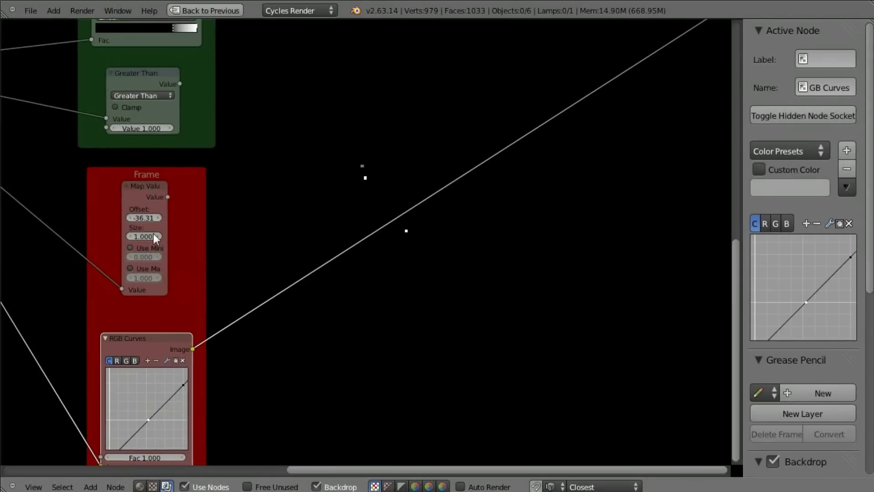
left_click(151, 196)
middle_click_drag(151, 197, 139, 178)
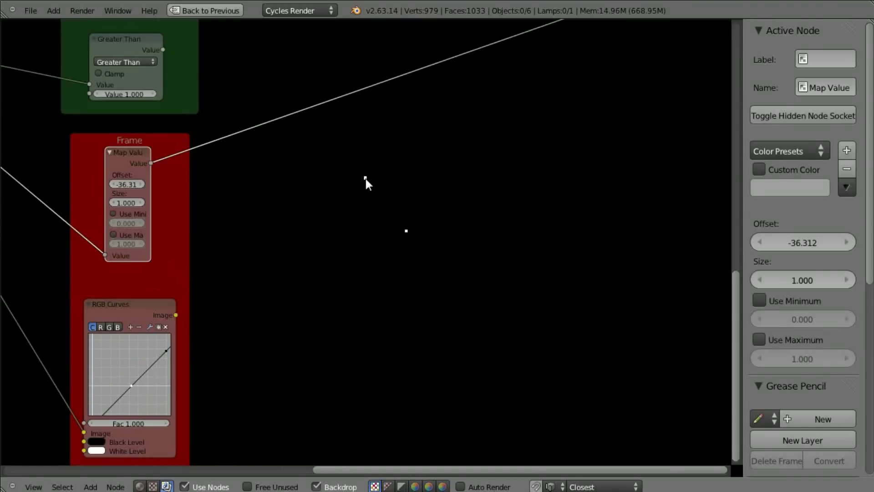
middle_click_drag(301, 205, 307, 164)
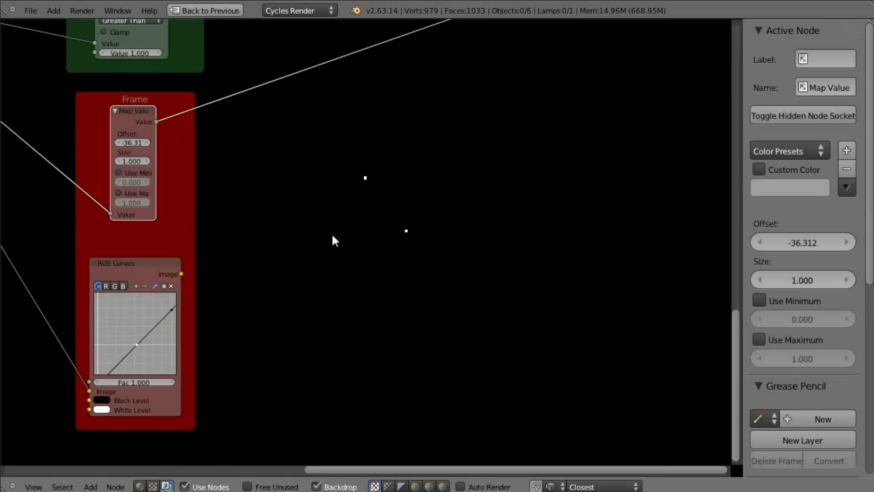
Switch the node area to the image editor, enlarge the Viewer Node image and sample the value of a bright pixel
key("shift+F10")
scroll(324, 225, "up", 5)
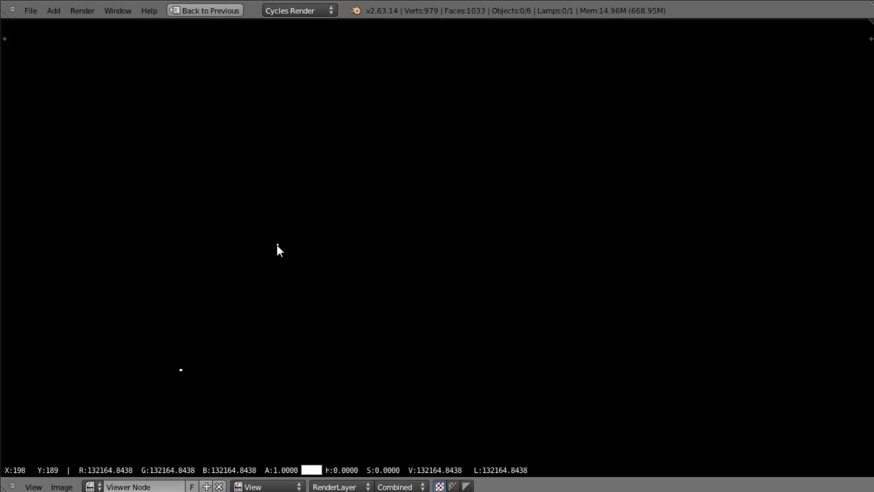
left_click_drag(277, 244, 279, 244)
Restore the full screen layout and open the file browser for saving the Viewer Node image
key("ctrl+Up")
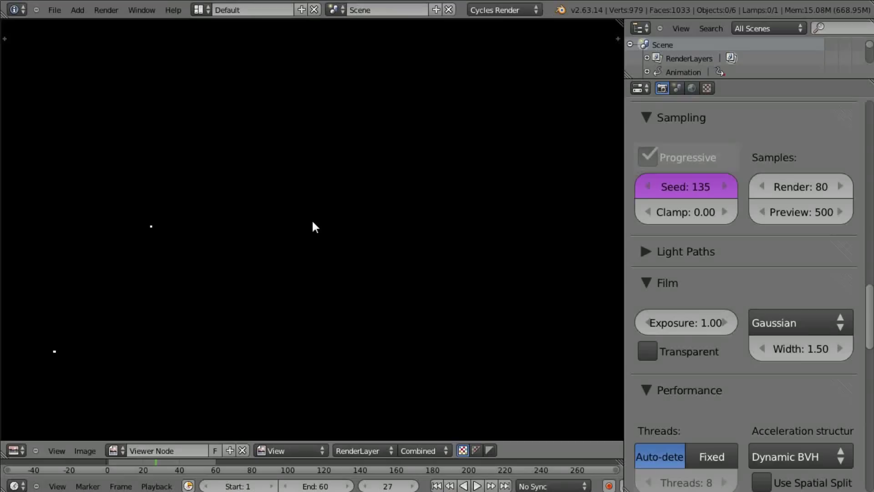
key("F3")
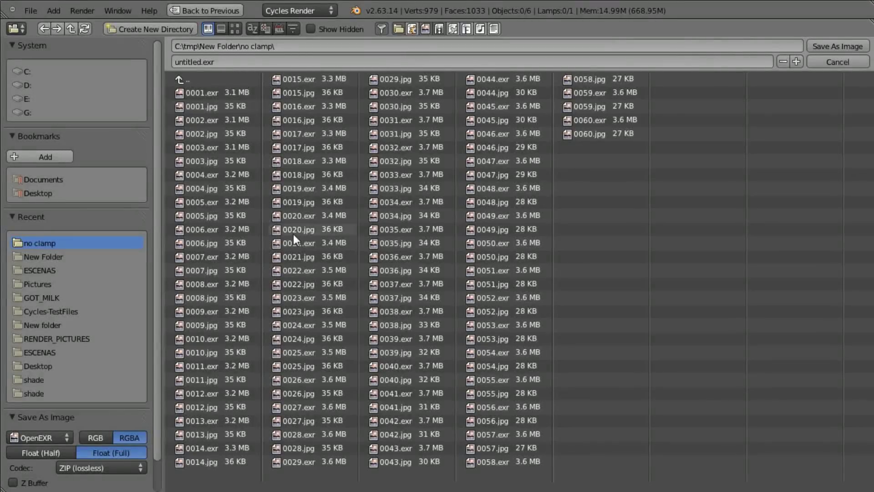